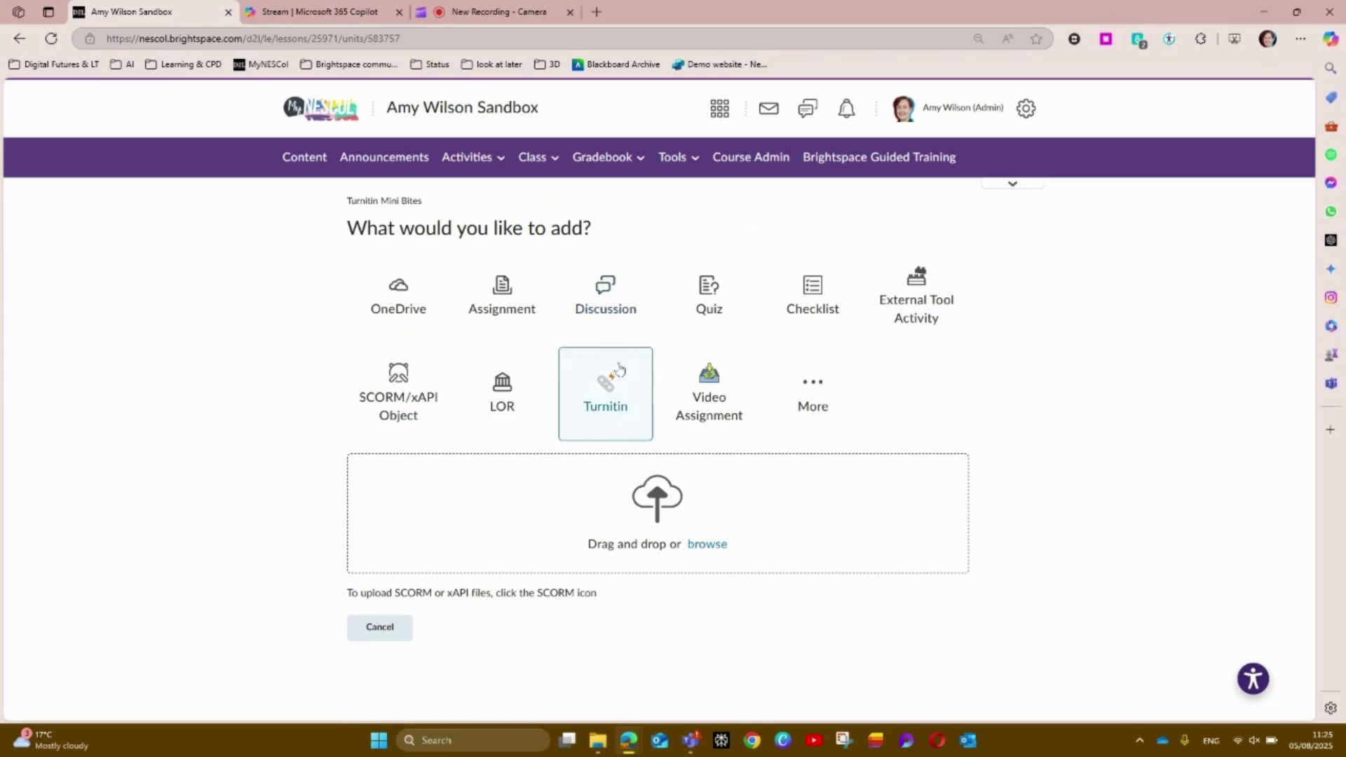
Add a Turnitin activity to the Turnitin Mini Bites unit and enlarge its Create assignment dialog to show the scheduling settings.
{"action": "left_click", "coordinate": [620, 389]}
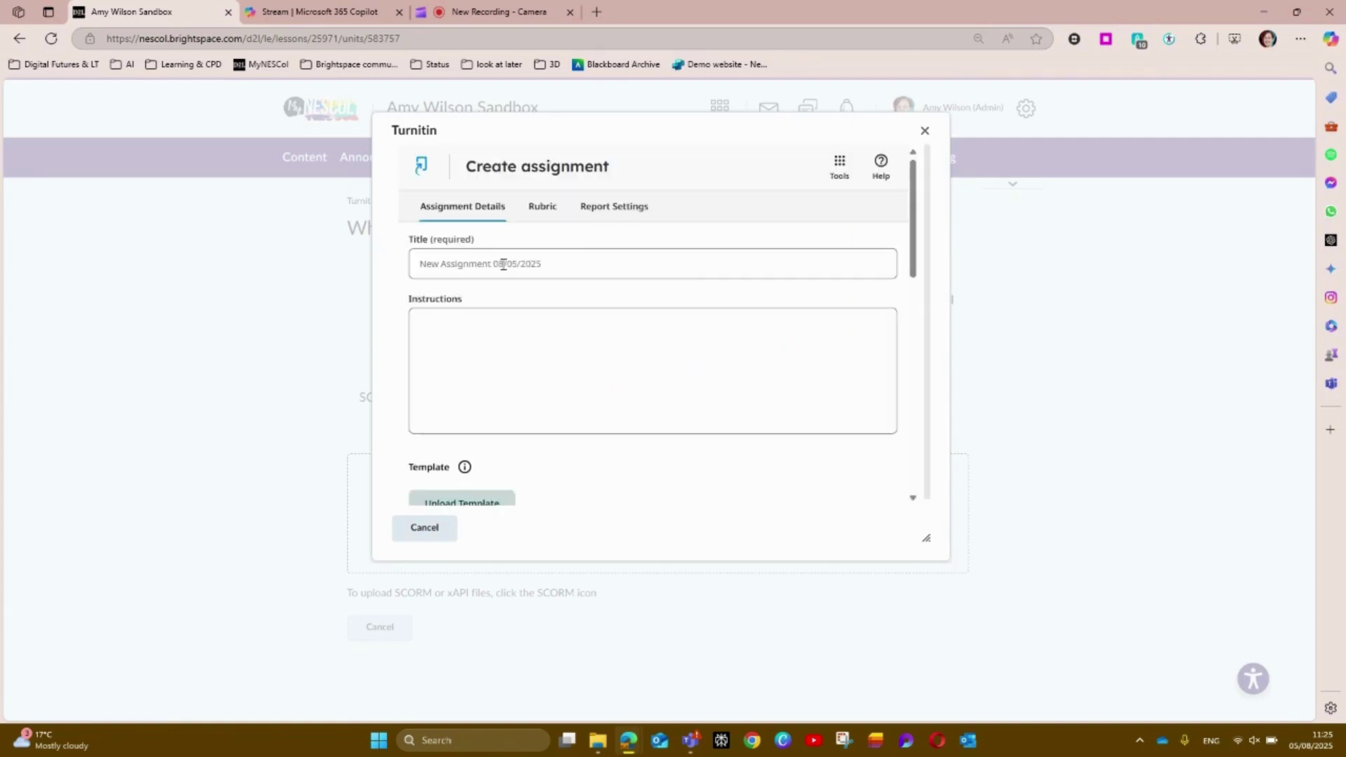
{"action": "left_click_drag", "start_coordinate": [924, 537], "coordinate": [1110, 663]}
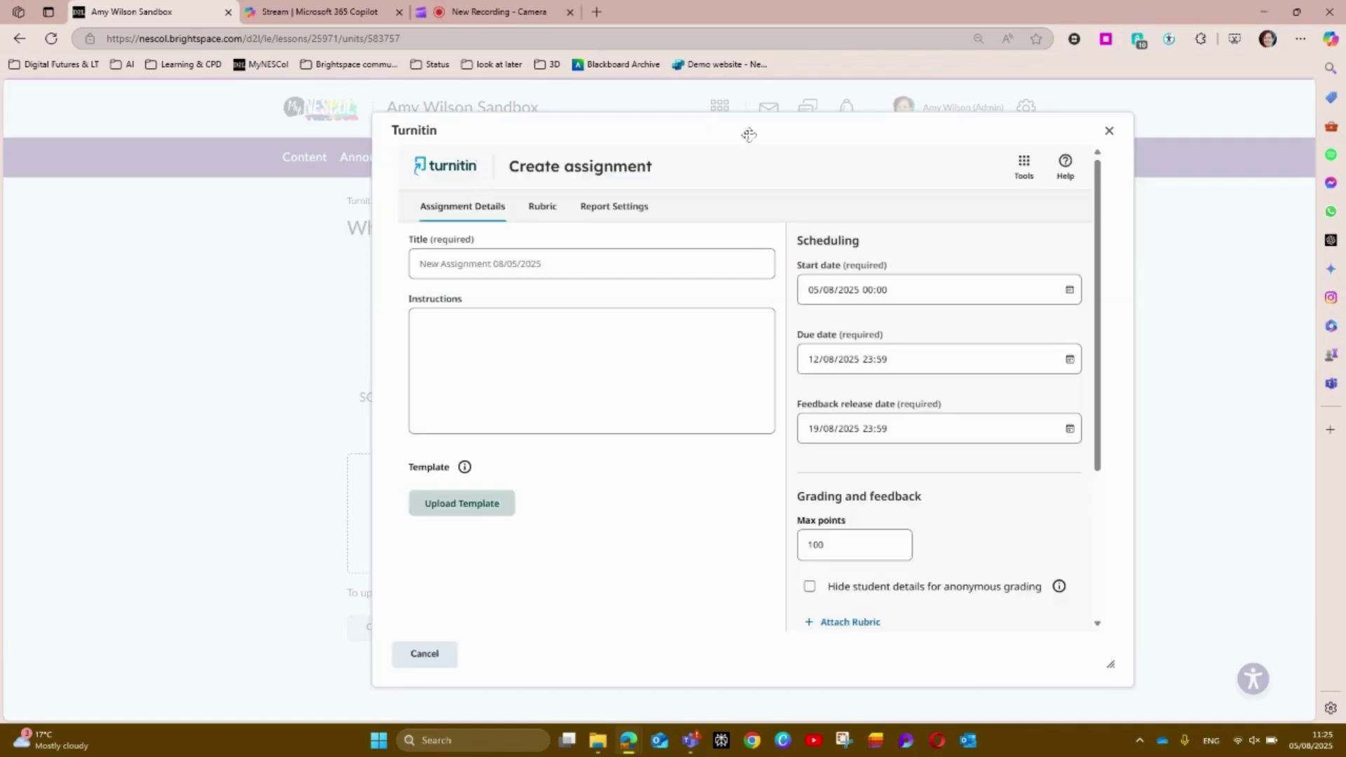
{"action": "left_click_drag", "start_coordinate": [749, 135], "coordinate": [574, 105]}
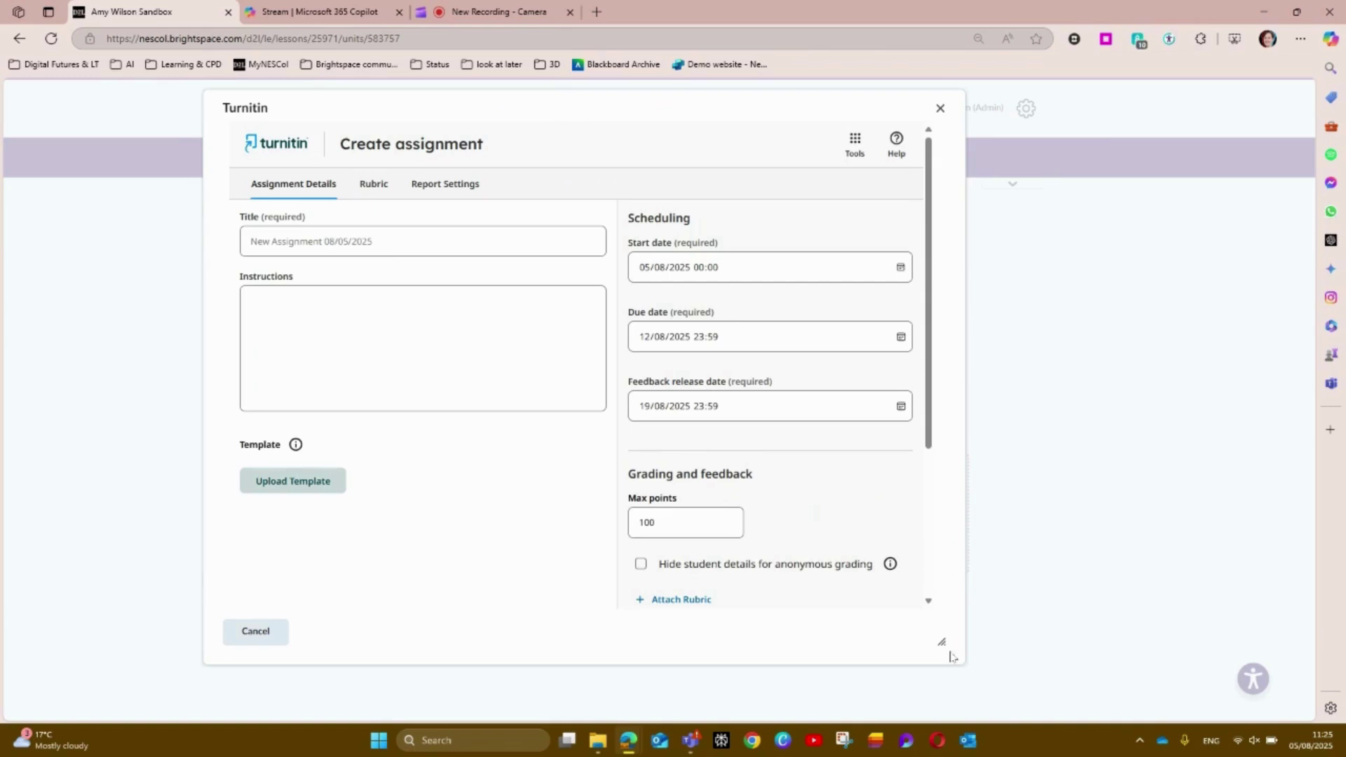
{"action": "left_click_drag", "start_coordinate": [952, 656], "coordinate": [990, 663]}
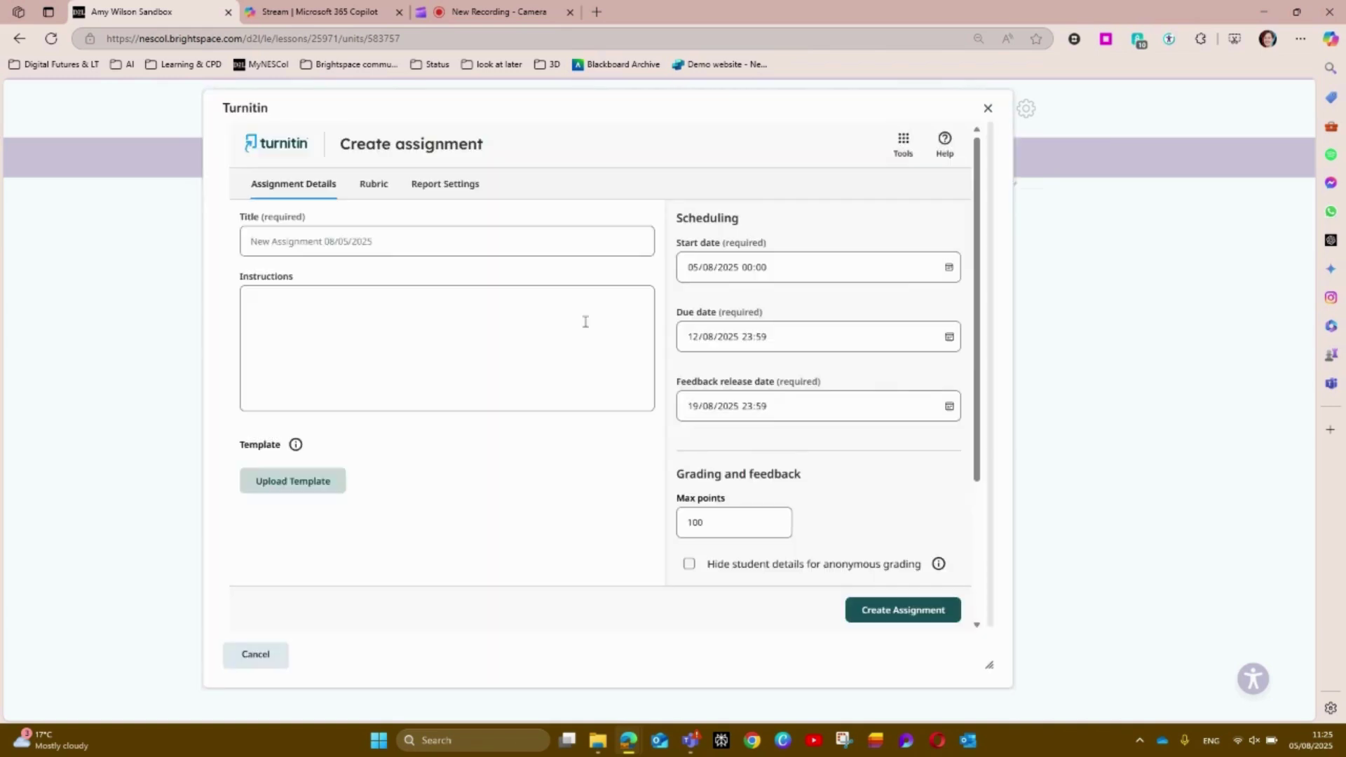
Title the Turnitin assignment "New assignment".
{"action": "left_click", "coordinate": [346, 240]}
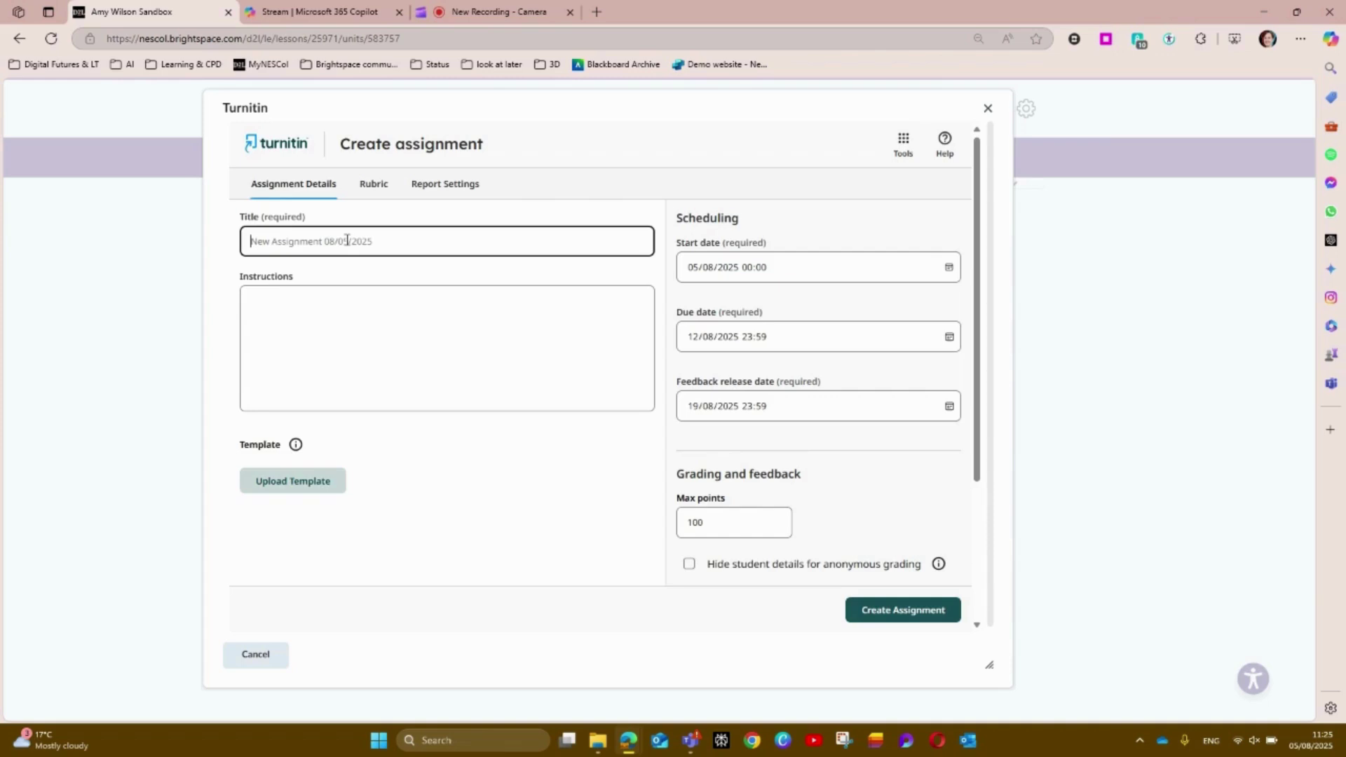
{"action": "type", "text": "New assignment"}
{"action": "left_click", "coordinate": [296, 318]}
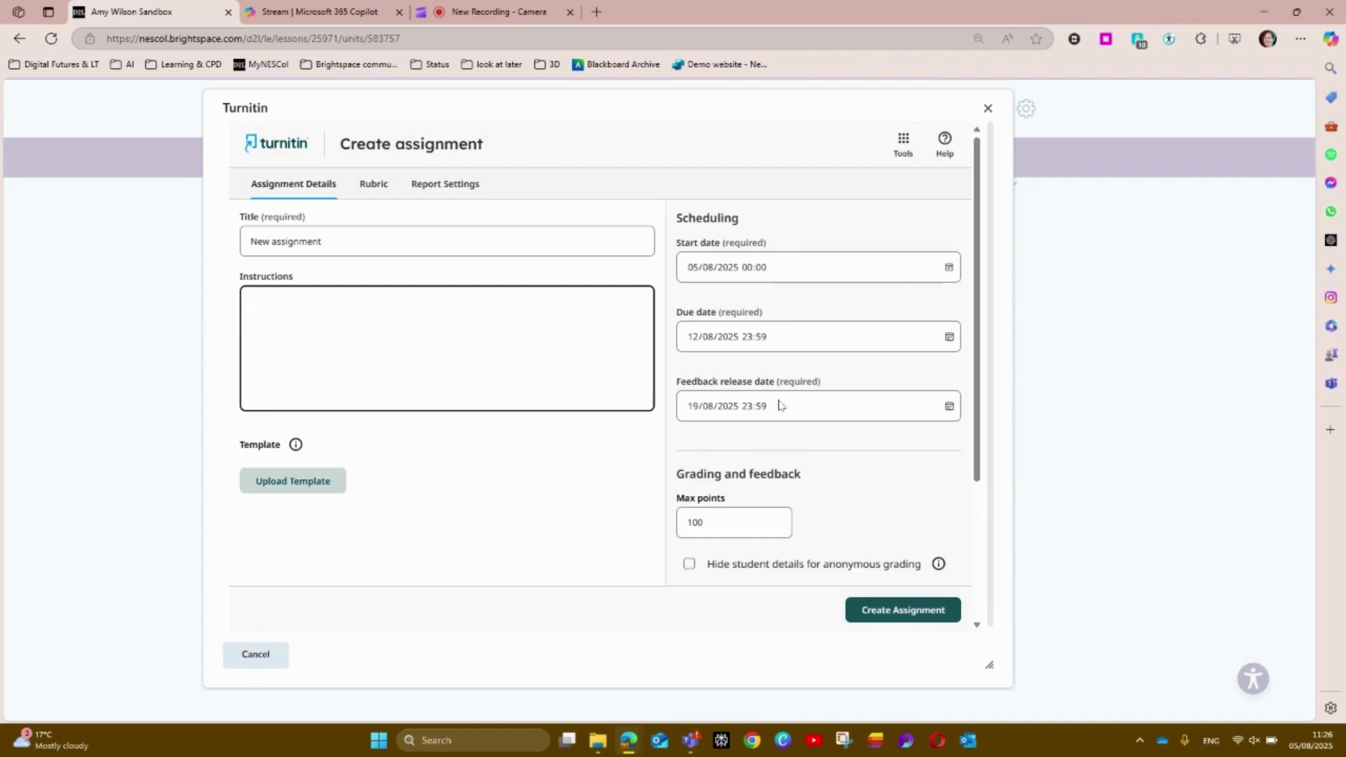
Set the assignment's maximum points to 2 and allow late submissions.
{"action": "scroll", "coordinate": [714, 409], "scroll_direction": "down", "scroll_amount": 2}
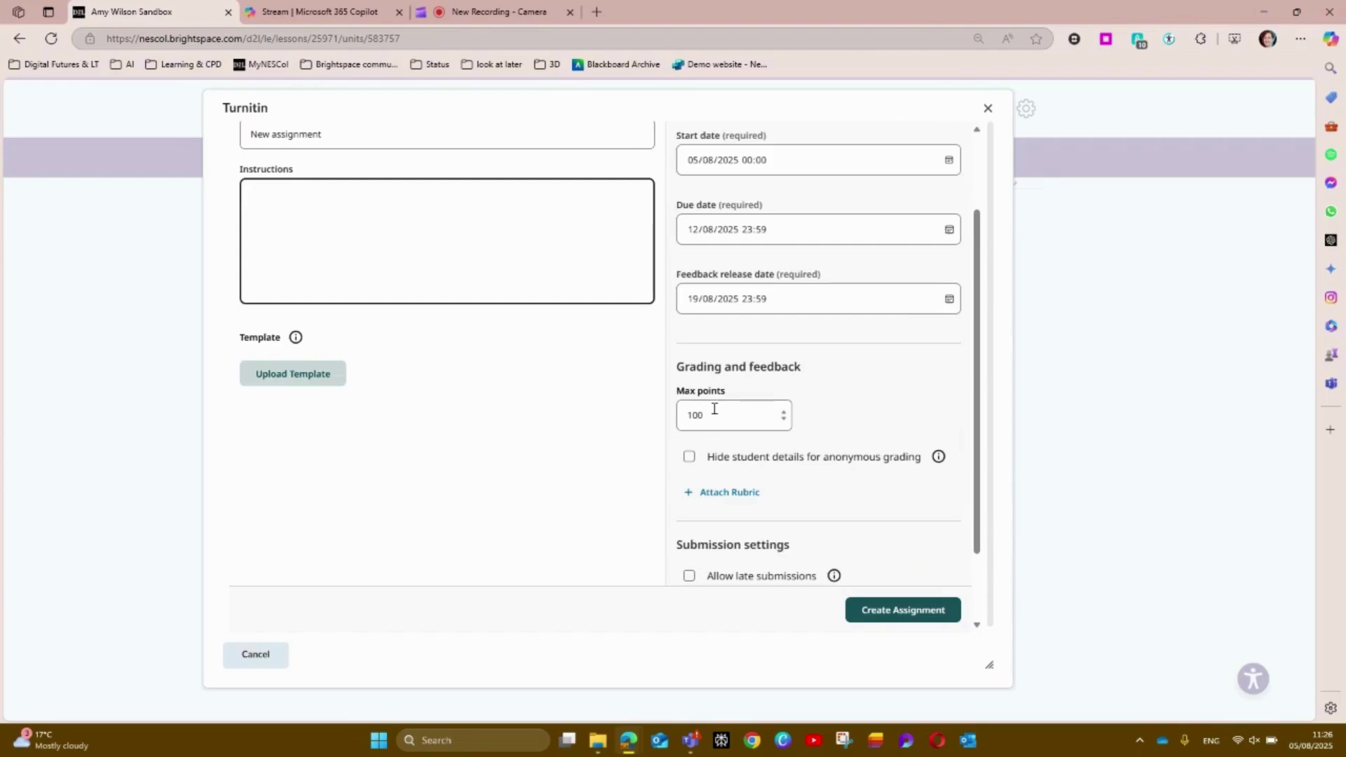
{"action": "left_click", "coordinate": [708, 414]}
{"action": "key", "text": "BackSpace"}
{"action": "key", "text": "BackSpace"}
{"action": "key", "text": "BackSpace"}
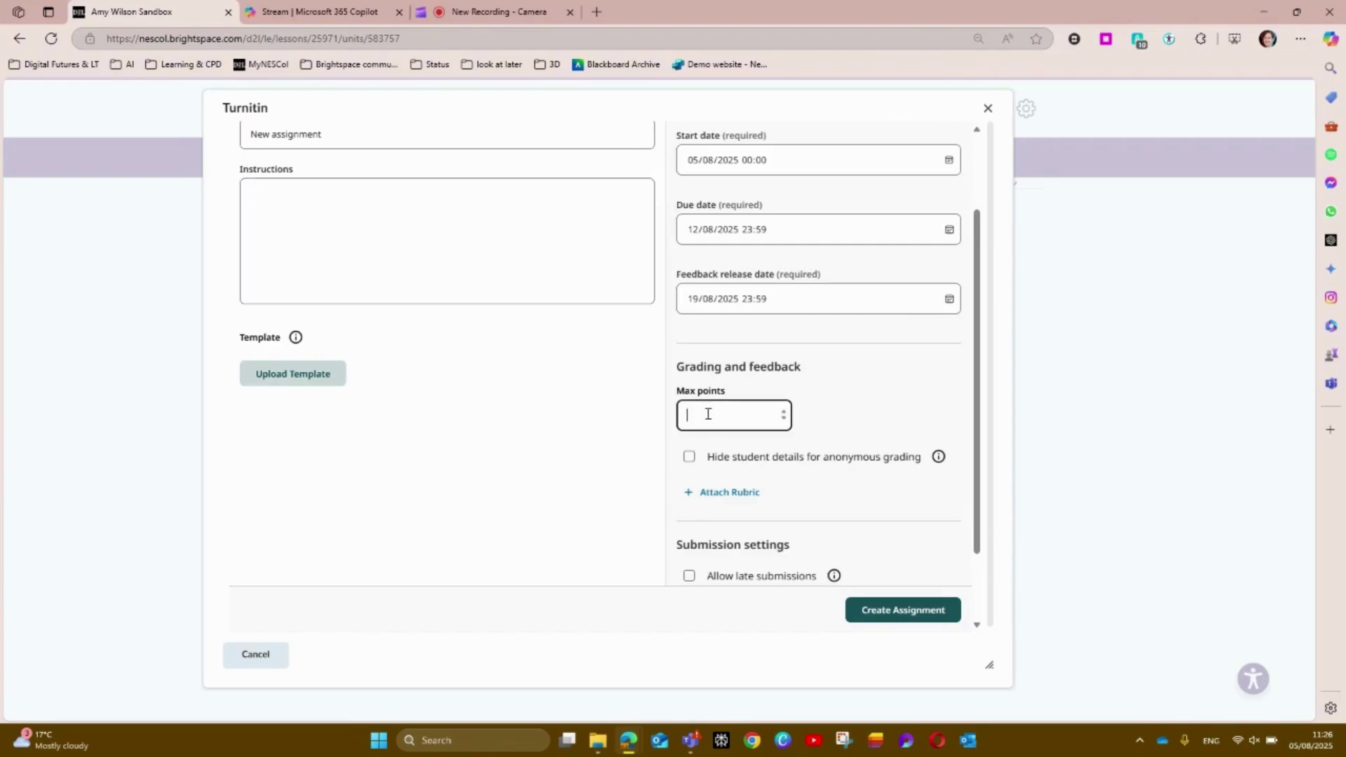
{"action": "type", "text": "2"}
{"action": "left_click", "coordinate": [836, 418]}
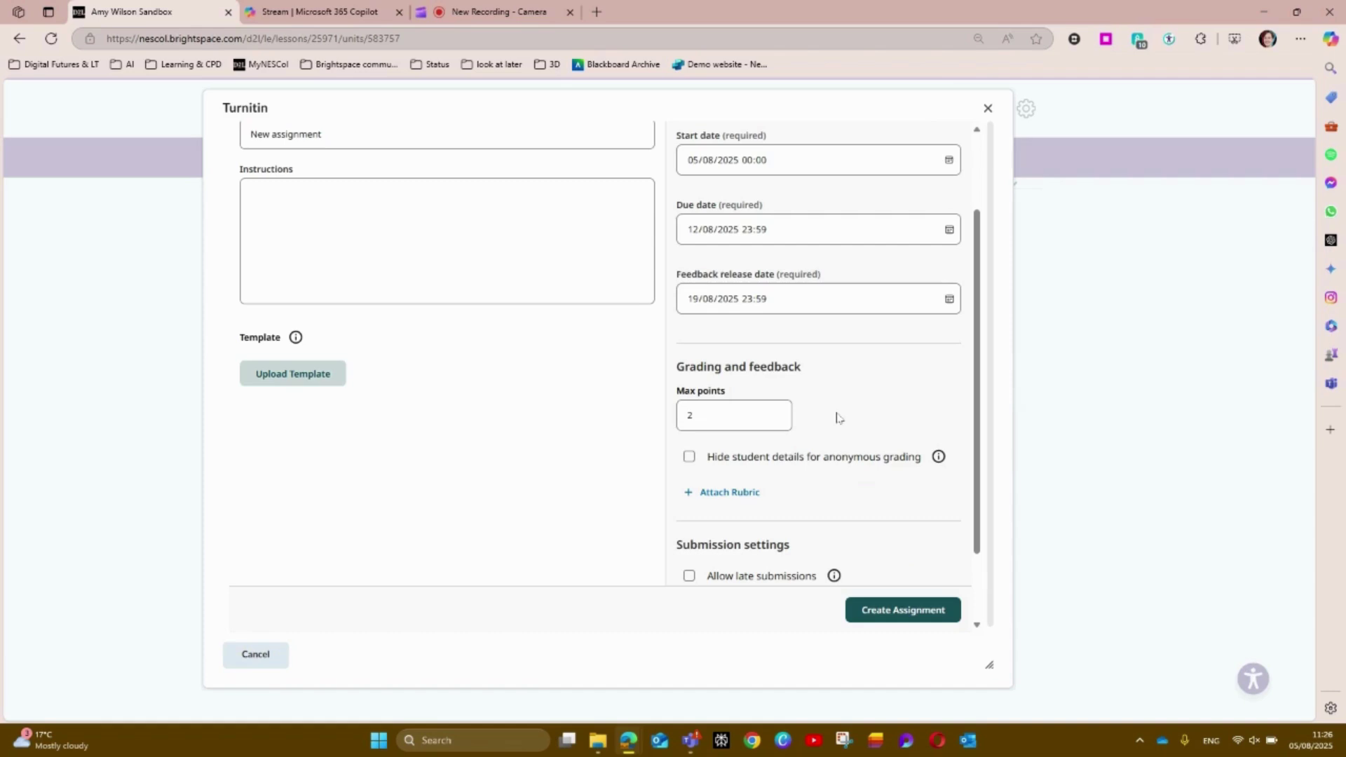
{"action": "scroll", "coordinate": [743, 389], "scroll_direction": "down", "scroll_amount": 1}
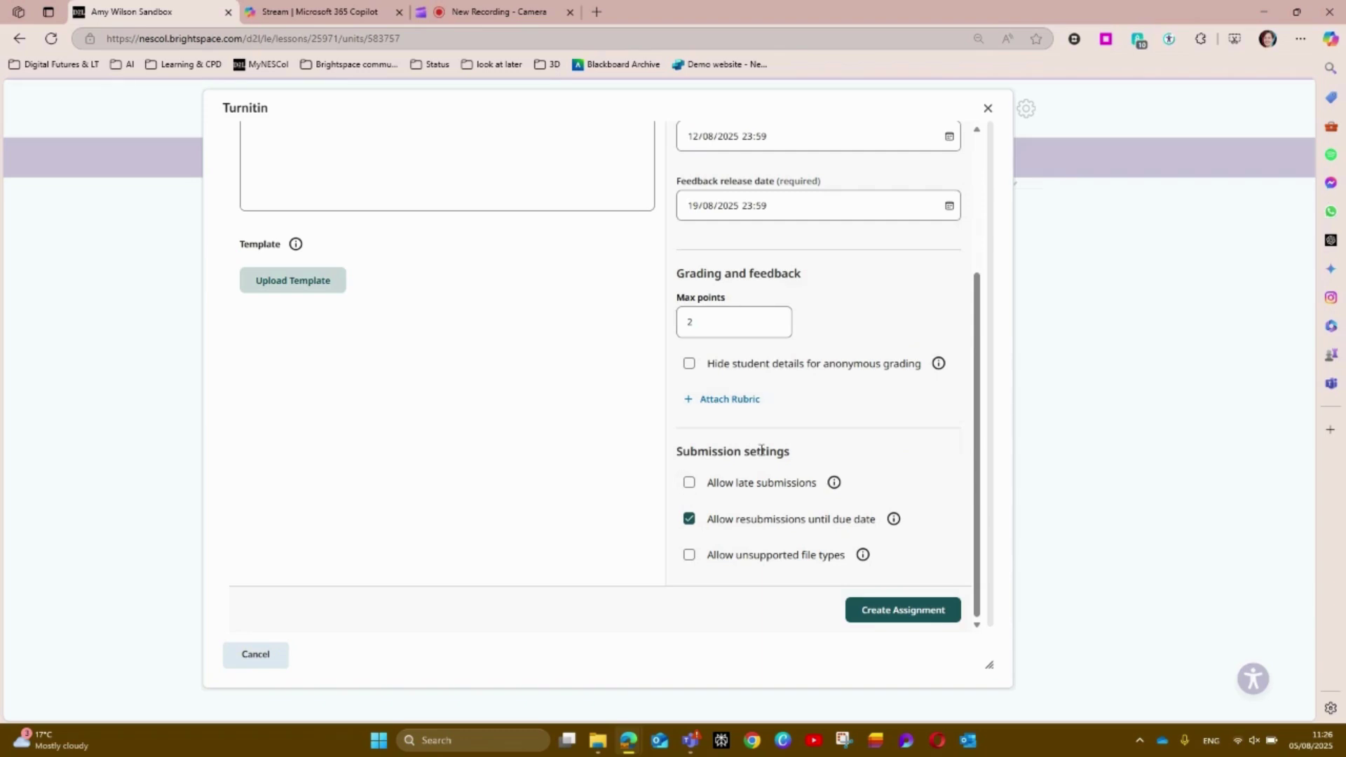
{"action": "left_click", "coordinate": [688, 484]}
Look through the institutional and Turnitin rubrics available for the assignment, then return to the personal rubrics.
{"action": "scroll", "coordinate": [626, 425], "scroll_direction": "up", "scroll_amount": 1}
{"action": "scroll", "coordinate": [626, 425], "scroll_direction": "up", "scroll_amount": 3}
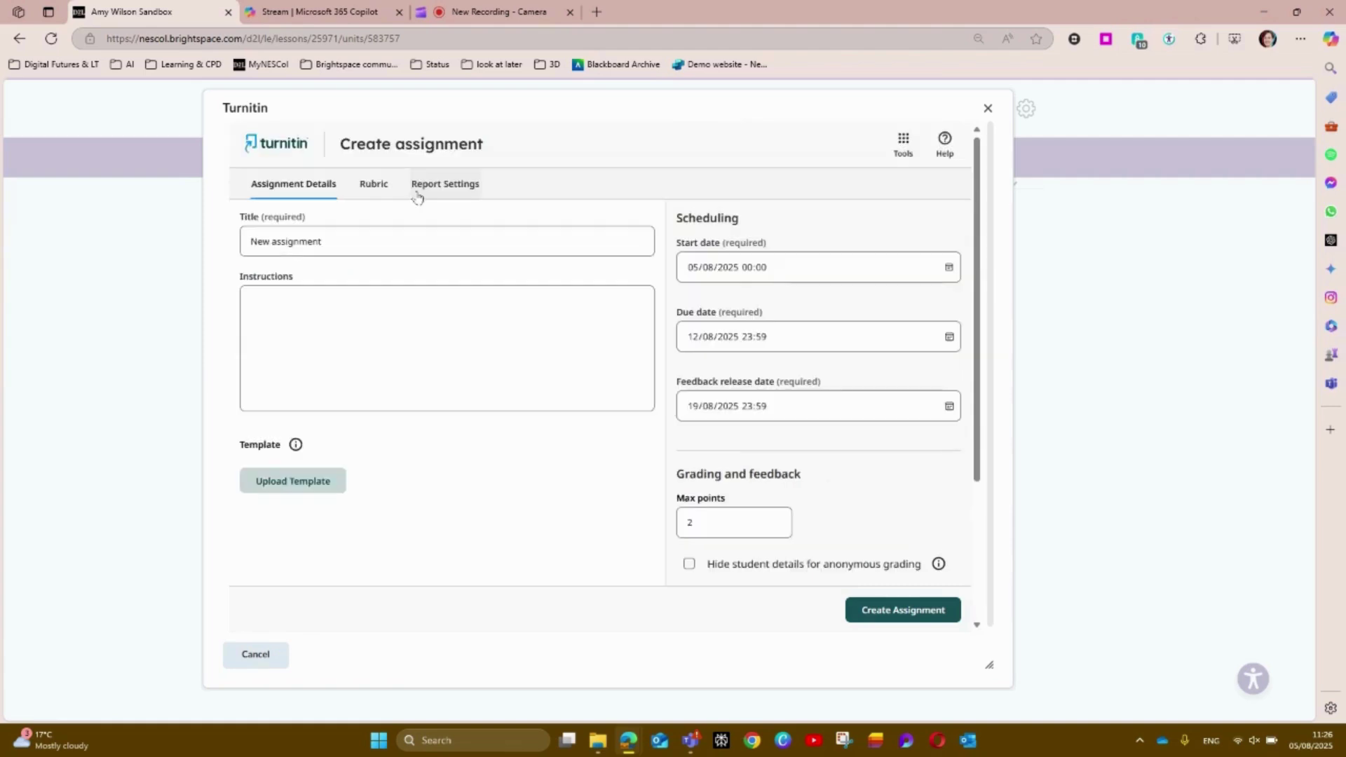
{"action": "left_click", "coordinate": [367, 190]}
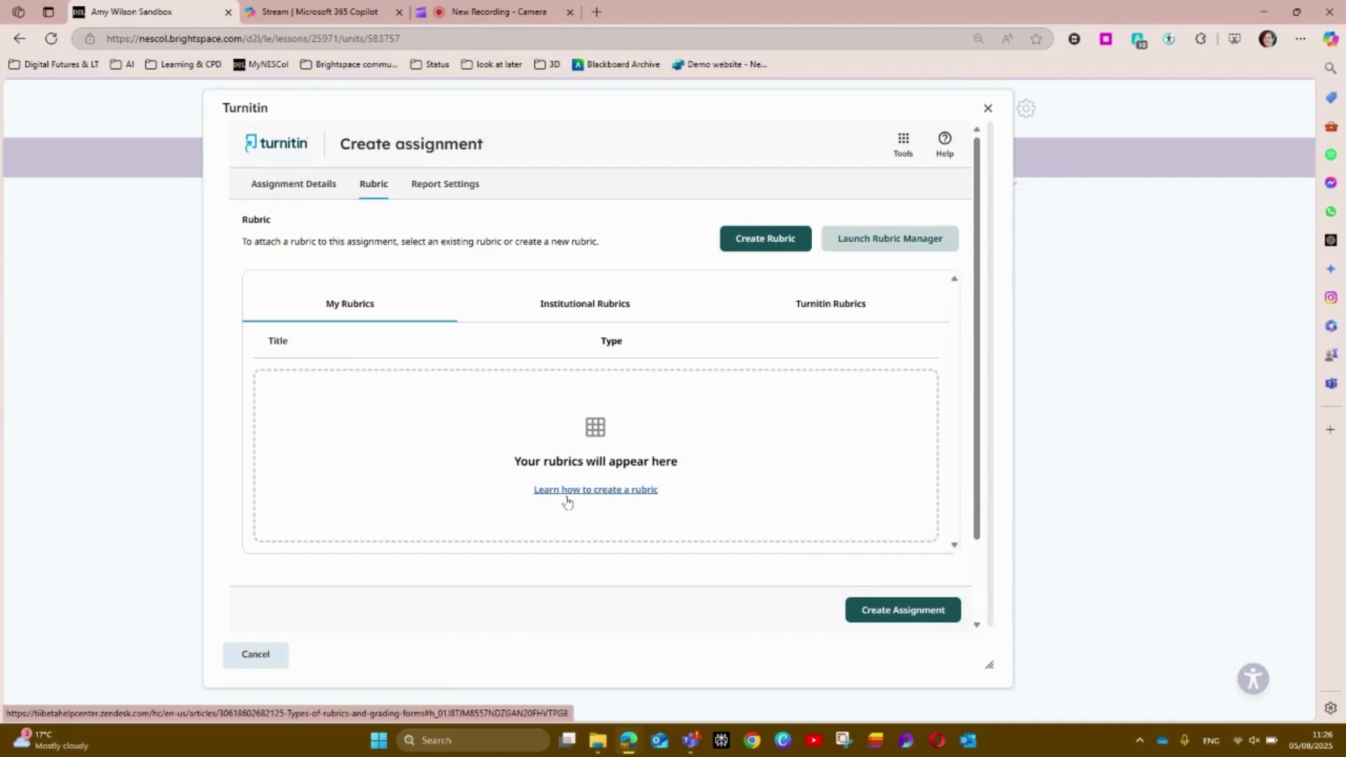
{"action": "left_click", "coordinate": [591, 303]}
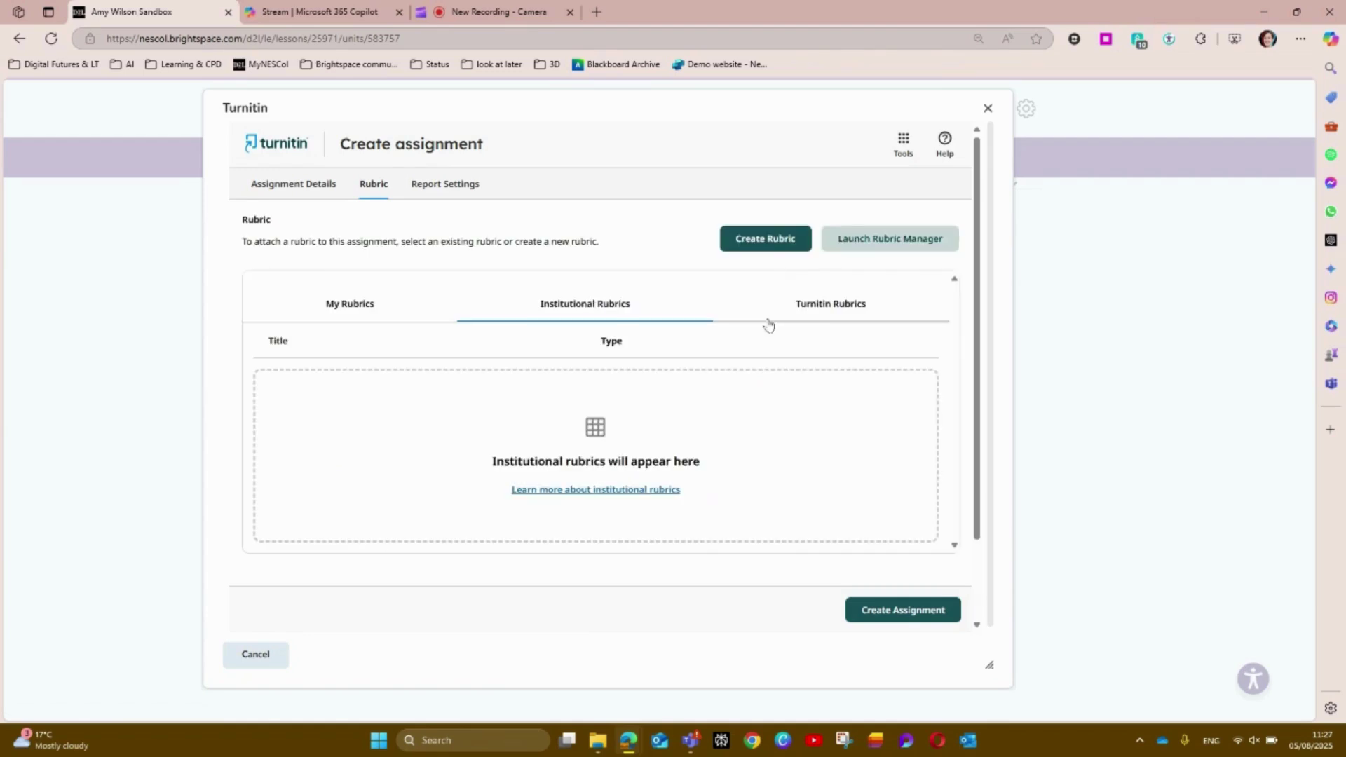
{"action": "left_click", "coordinate": [834, 306]}
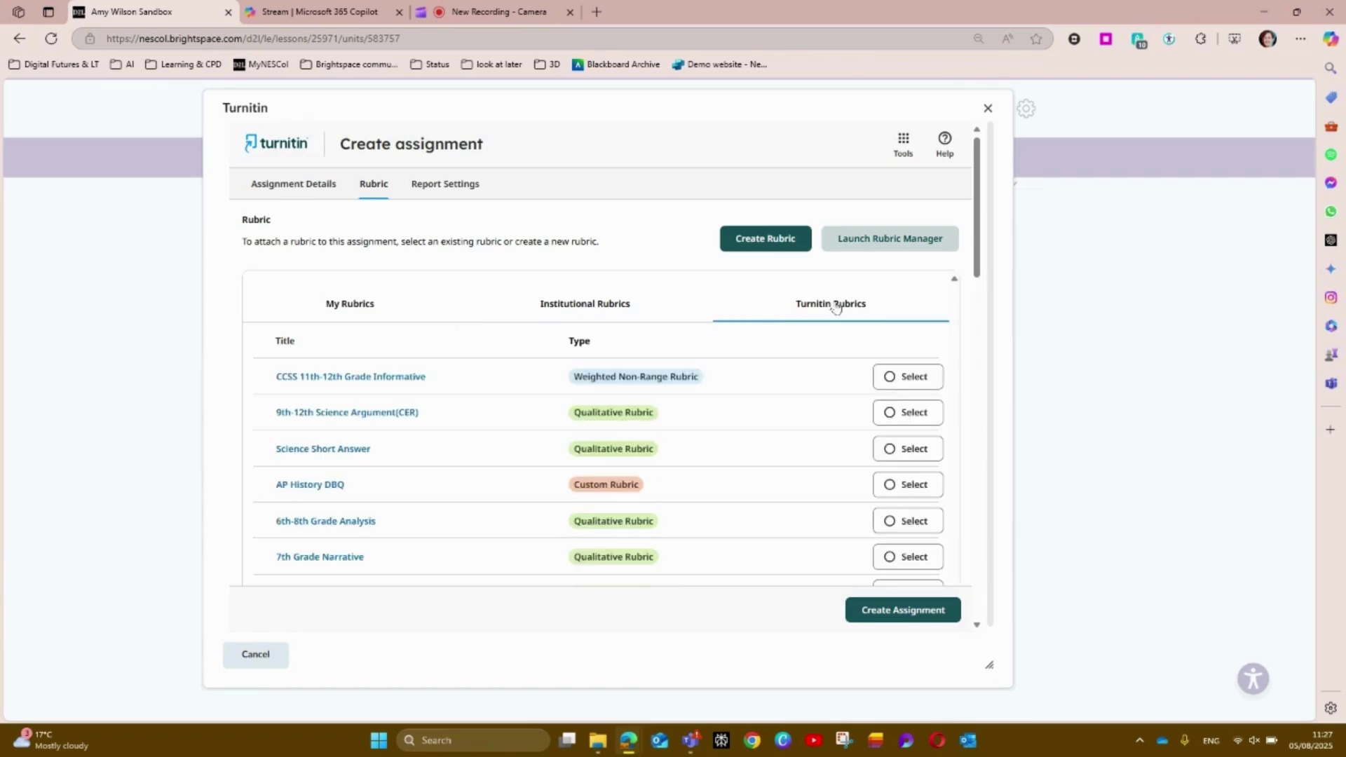
{"action": "scroll", "coordinate": [682, 429], "scroll_direction": "down", "scroll_amount": 1}
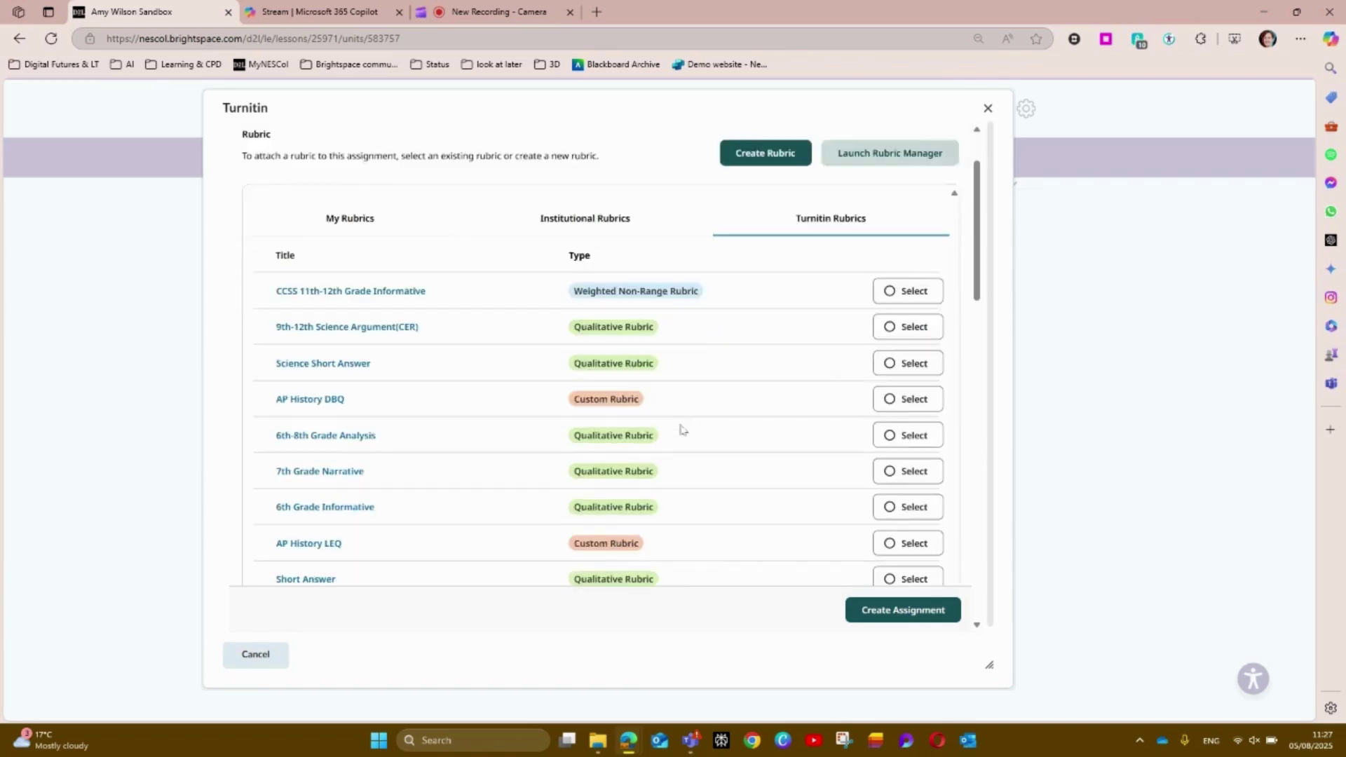
{"action": "scroll", "coordinate": [682, 430], "scroll_direction": "up", "scroll_amount": 1}
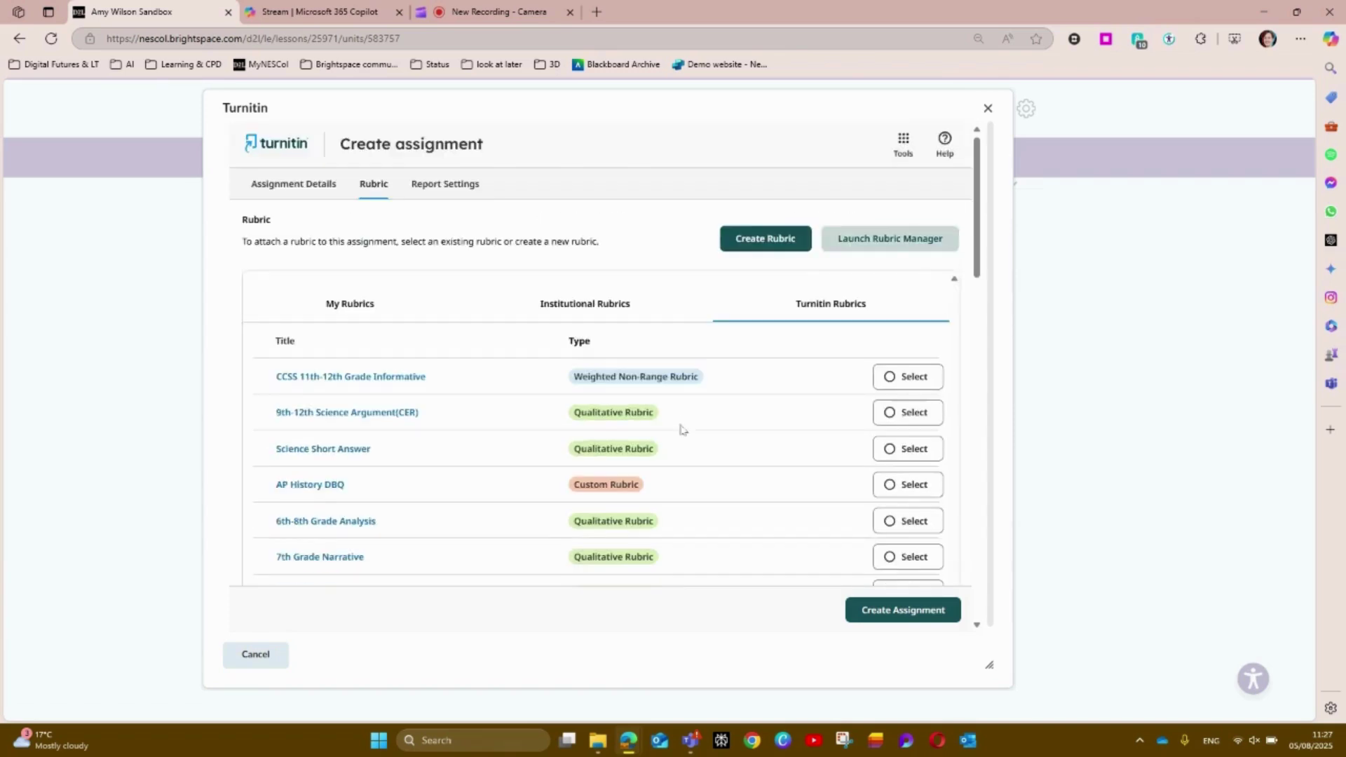
{"action": "left_click", "coordinate": [367, 308]}
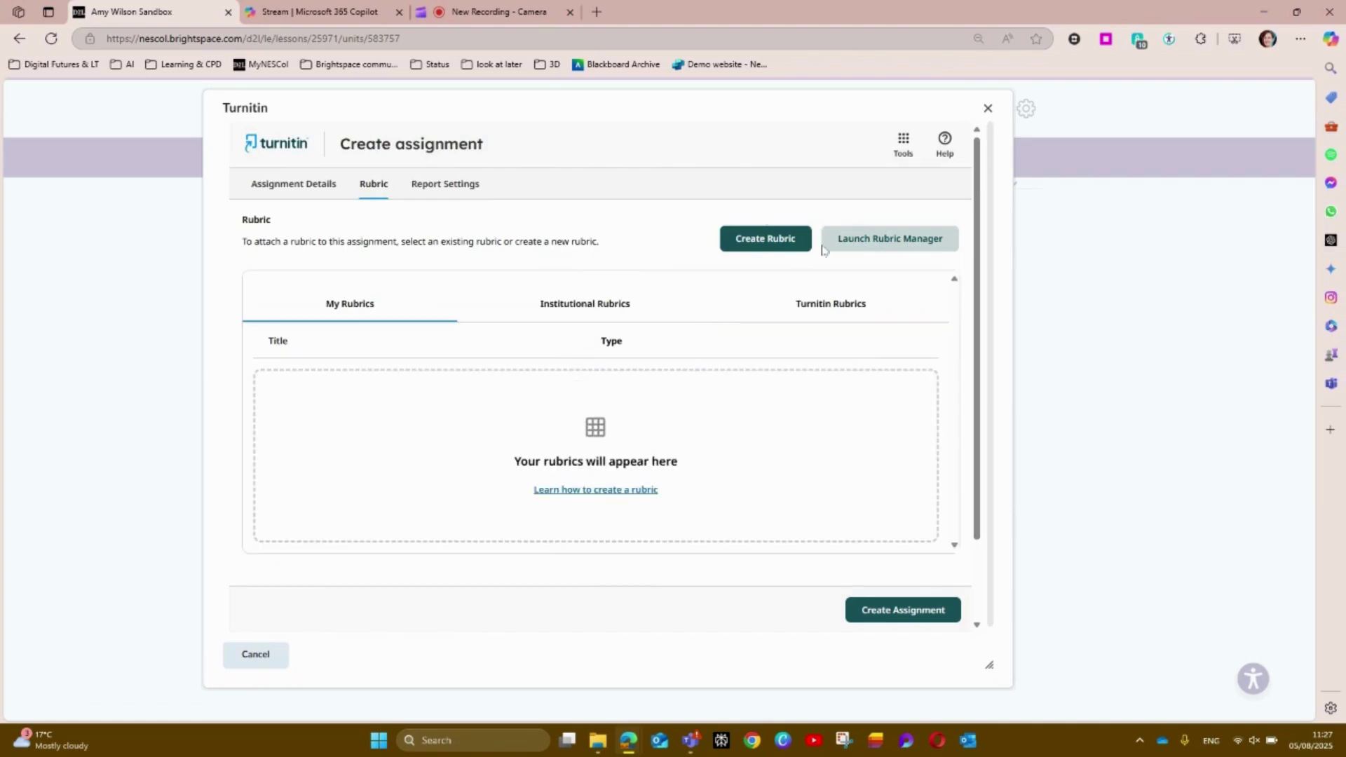
Import existing rubrics through the Rubric Manager, then reopen the manager to check the import and close it.
{"action": "left_click", "coordinate": [868, 241]}
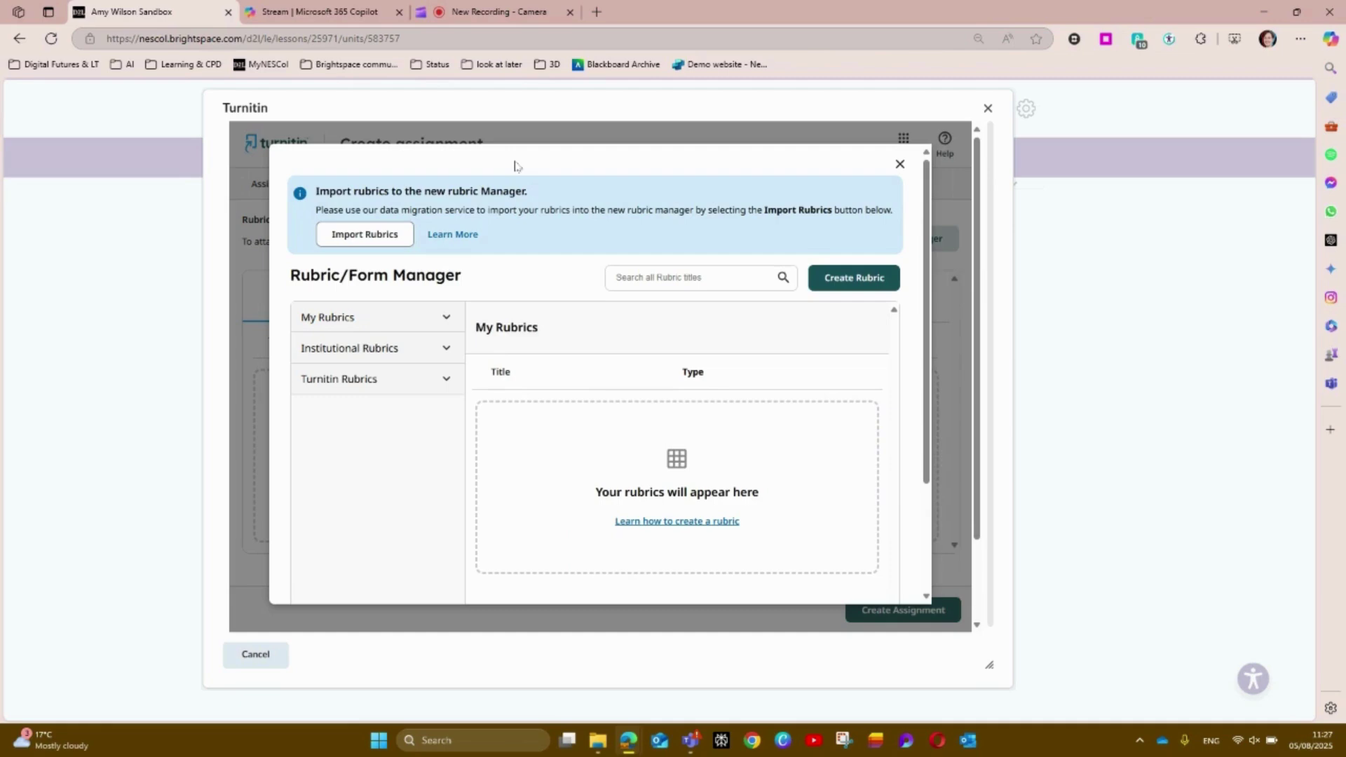
{"action": "left_click", "coordinate": [396, 242]}
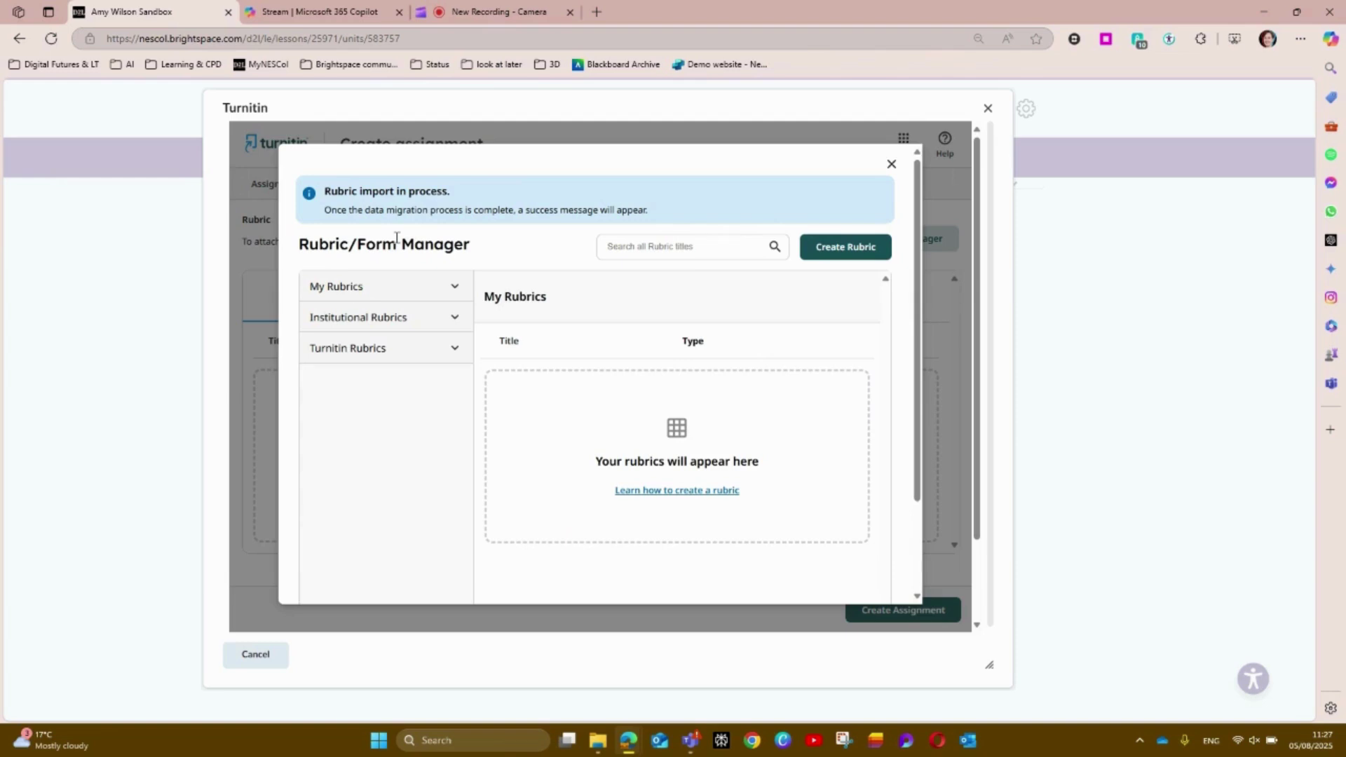
{"action": "left_click", "coordinate": [892, 164]}
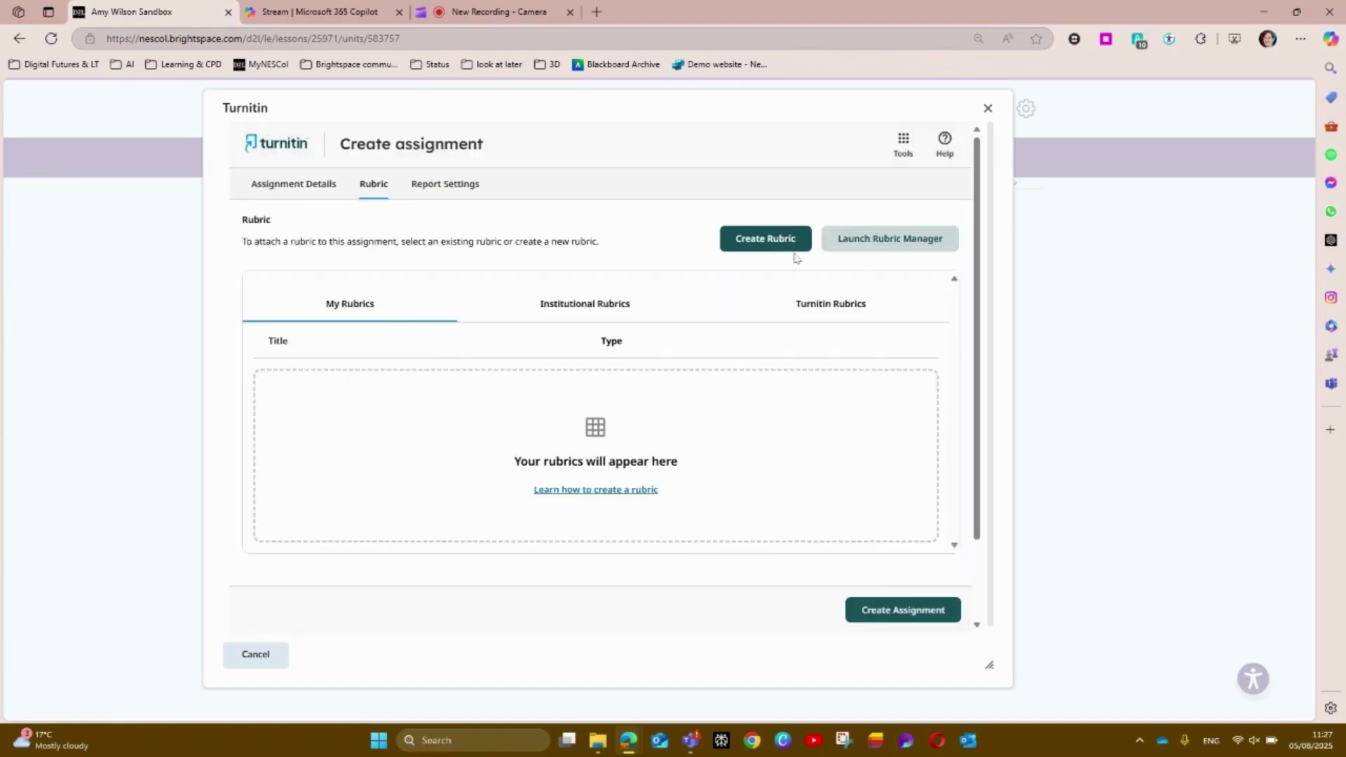
{"action": "left_click", "coordinate": [889, 240]}
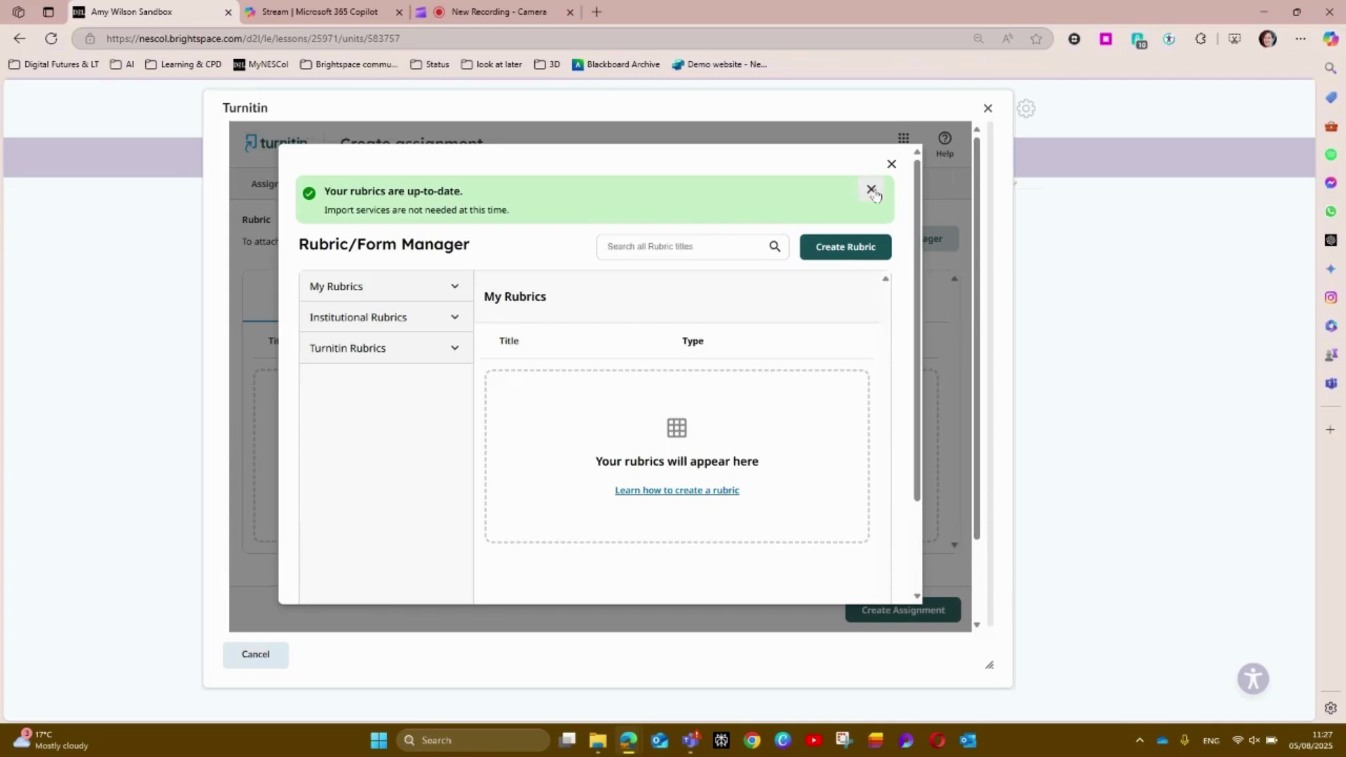
{"action": "left_click", "coordinate": [890, 165]}
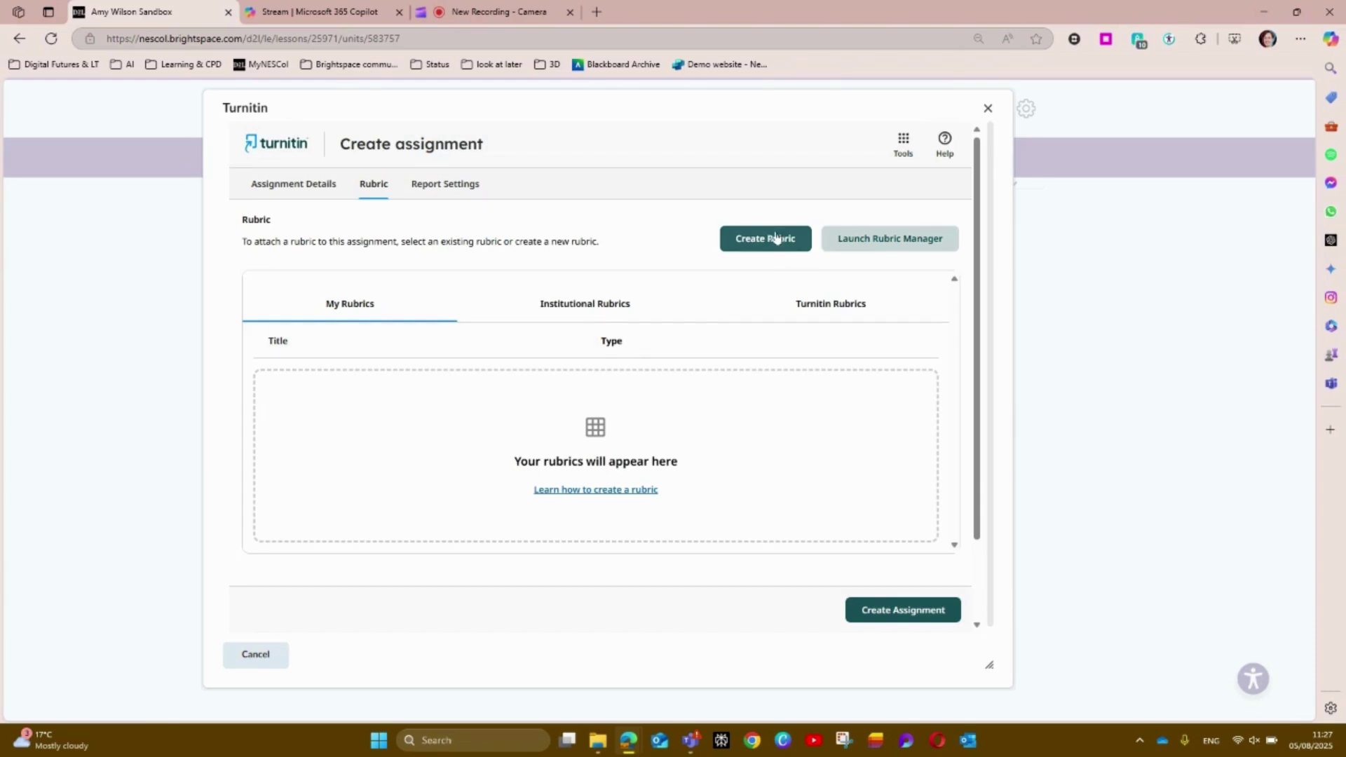
Store submissions in the General Turnitin repository in the report settings, review the exclusions and create the assignment.
{"action": "left_click", "coordinate": [442, 190]}
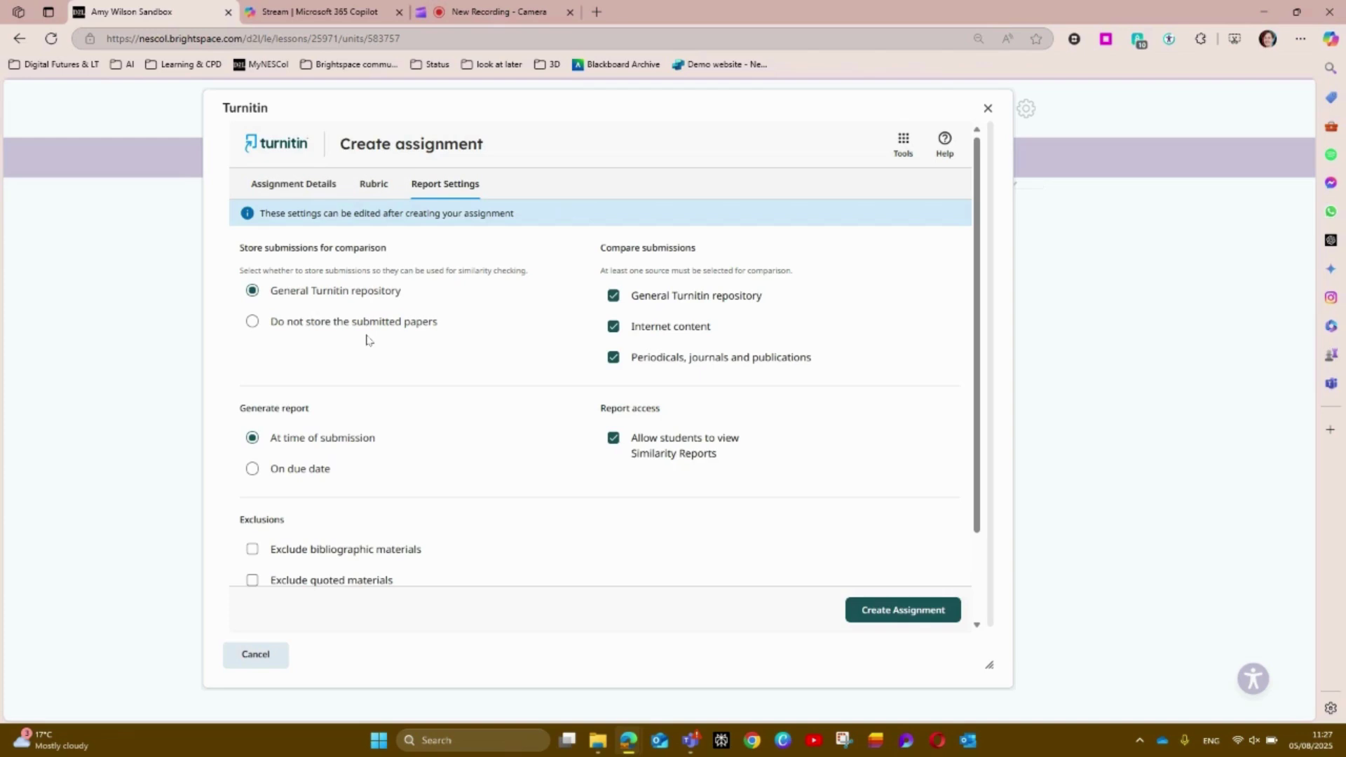
{"action": "left_click", "coordinate": [245, 321]}
{"action": "left_click", "coordinate": [253, 293]}
{"action": "scroll", "coordinate": [385, 357], "scroll_direction": "down", "scroll_amount": 1}
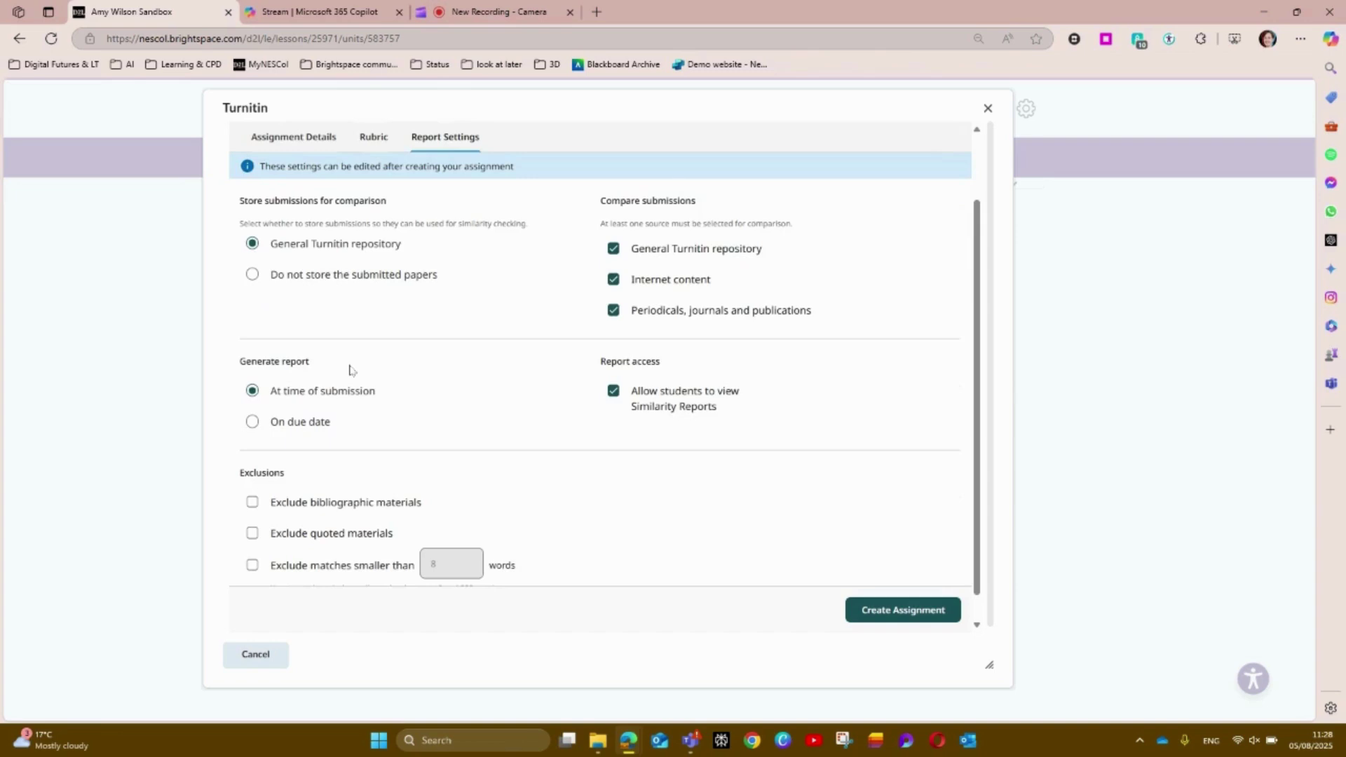
{"action": "scroll", "coordinate": [350, 369], "scroll_direction": "down", "scroll_amount": 1}
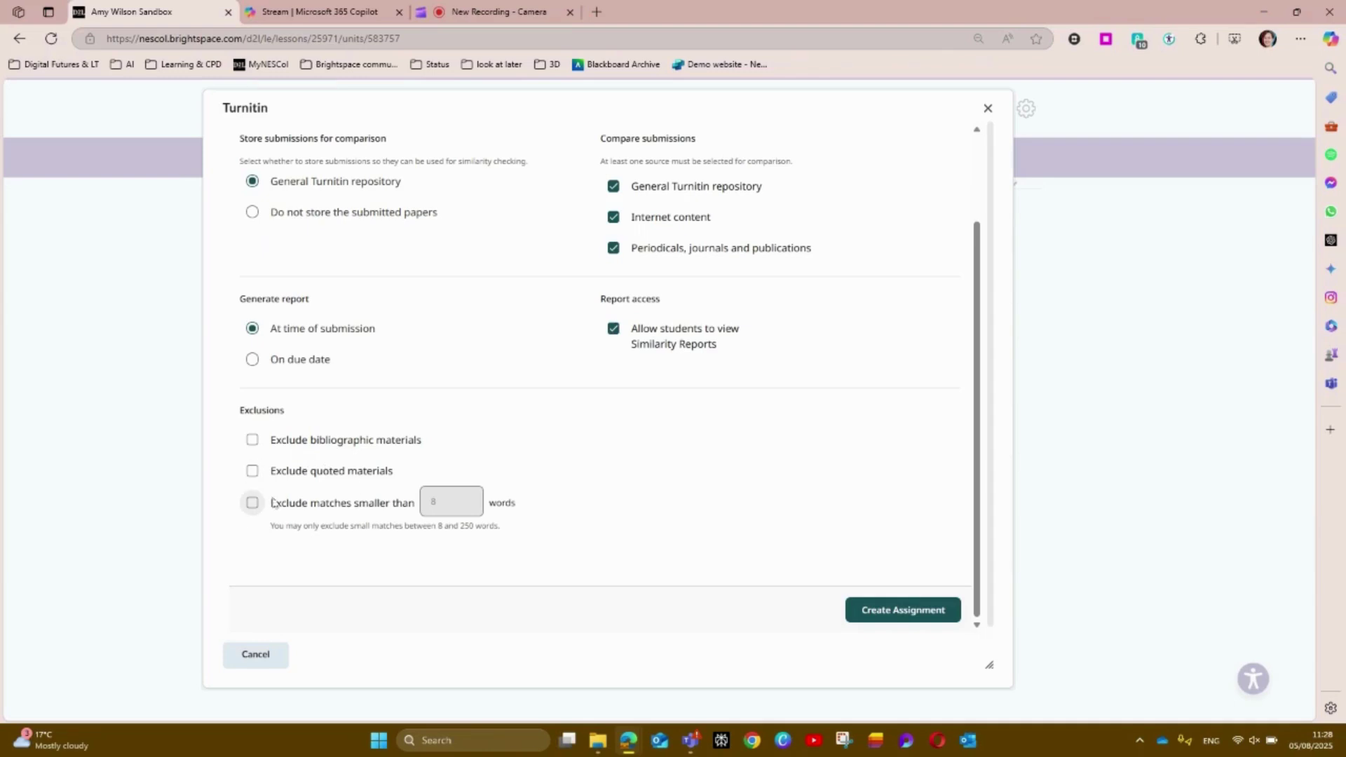
{"action": "left_click", "coordinate": [897, 617]}
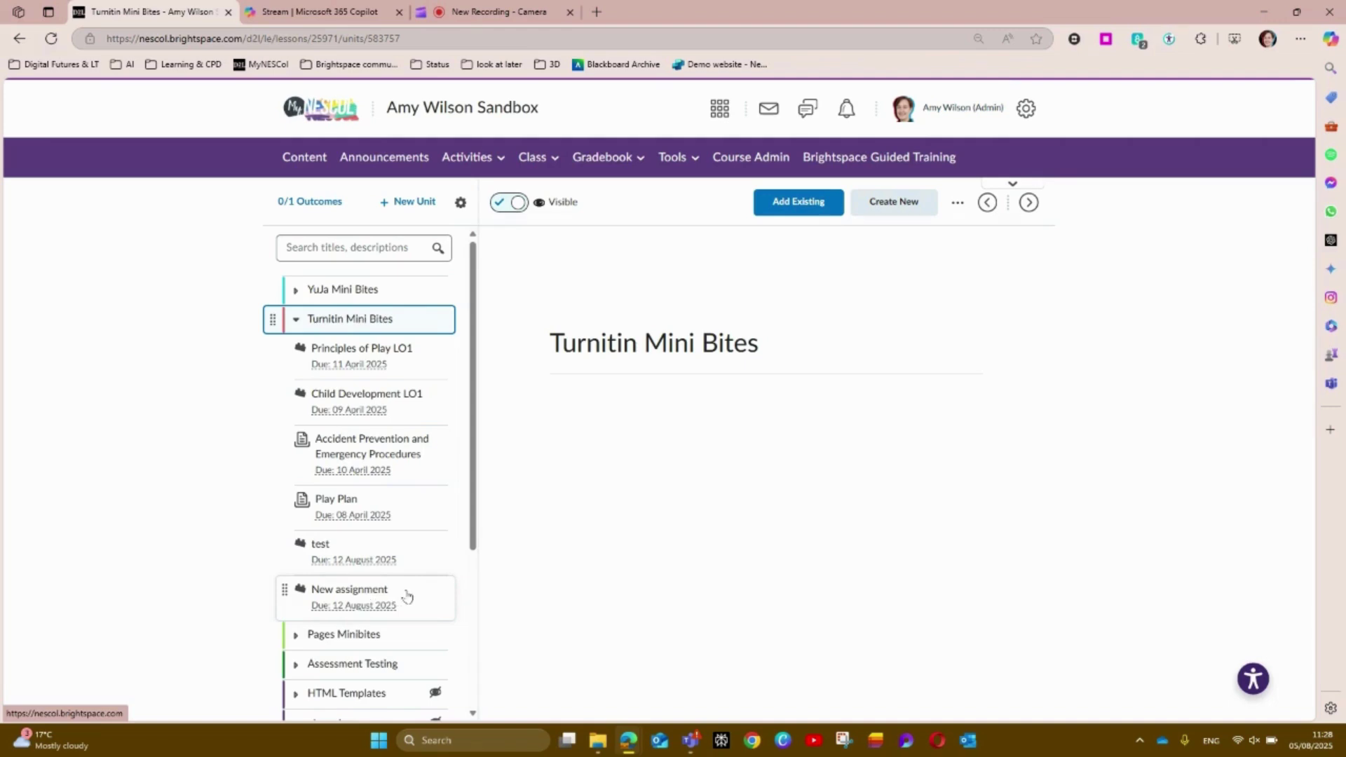
Open "New assignment" from the Turnitin Mini Bites unit and display it in full screen.
{"action": "left_click", "coordinate": [407, 596]}
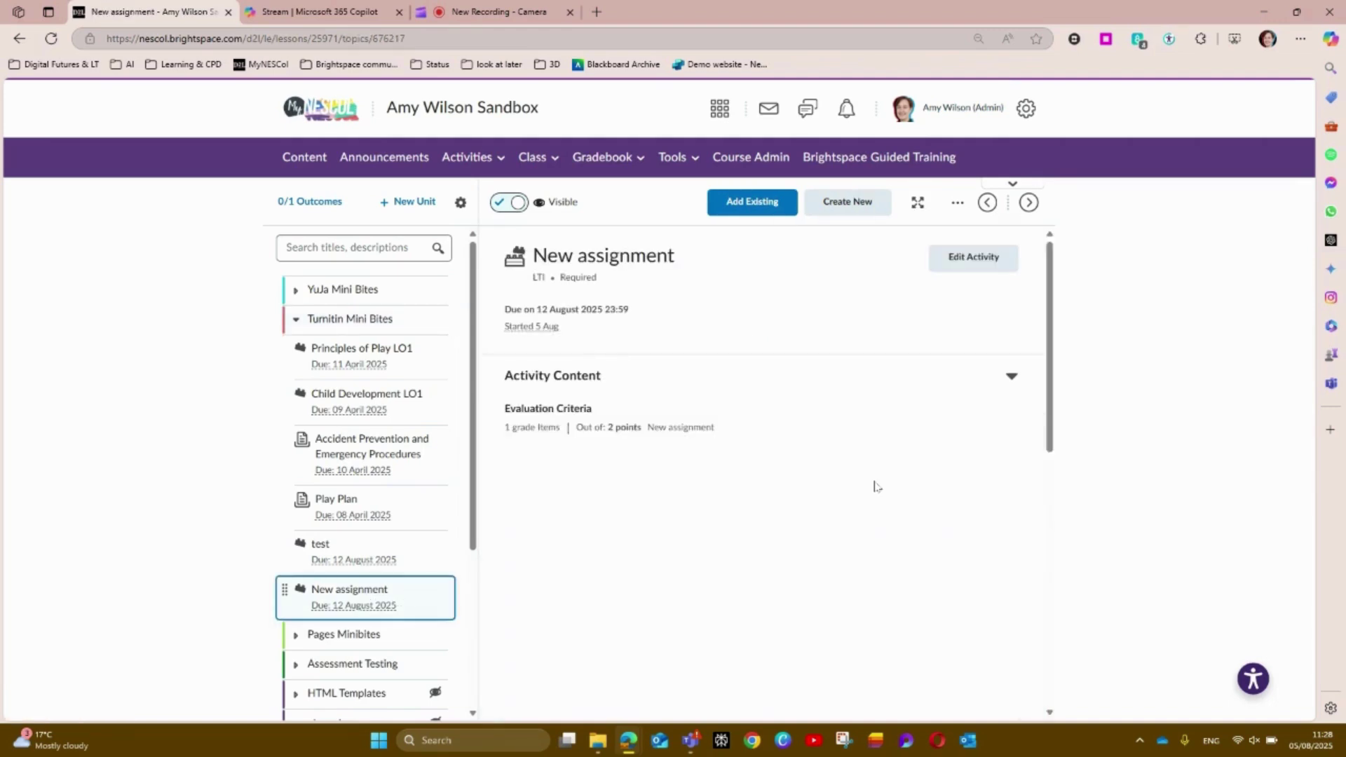
{"action": "scroll", "coordinate": [876, 487], "scroll_direction": "down", "scroll_amount": 2}
{"action": "scroll", "coordinate": [876, 486], "scroll_direction": "down", "scroll_amount": 2}
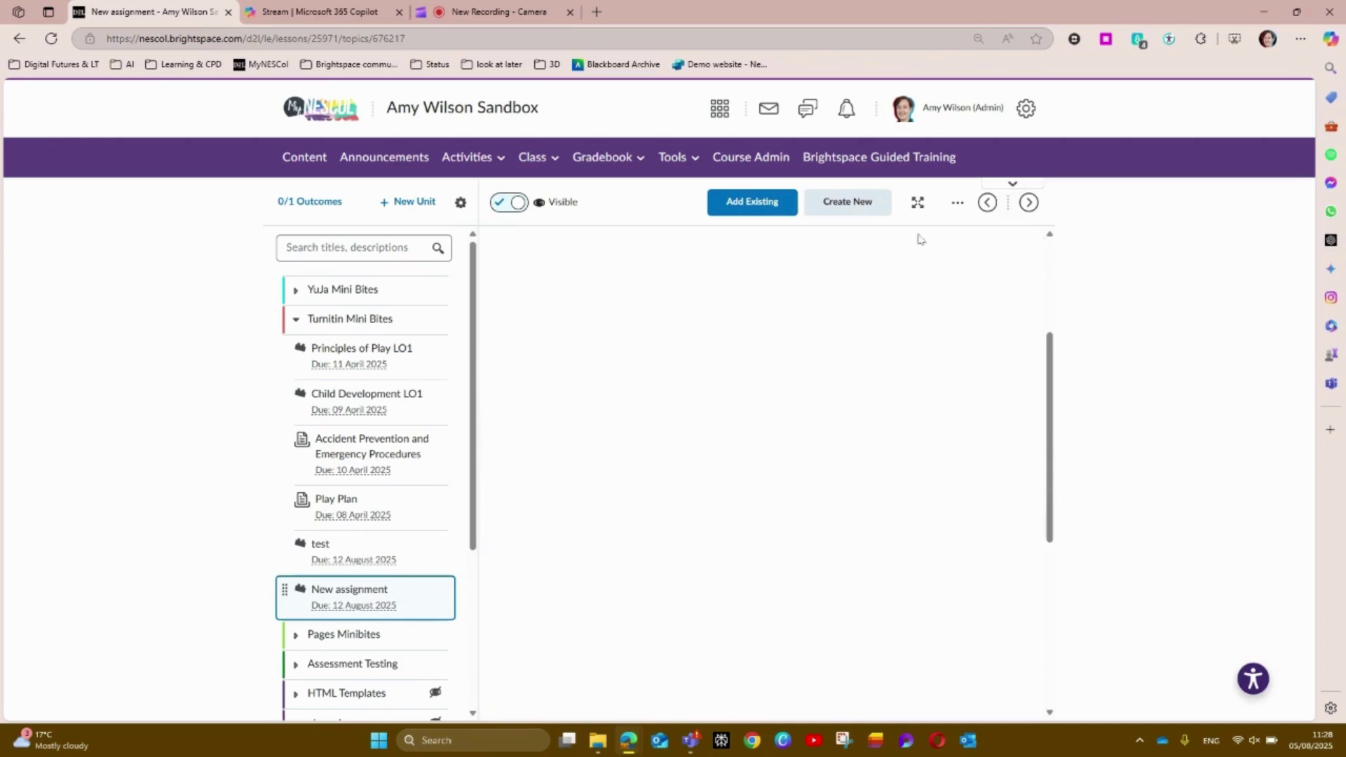
{"action": "left_click", "coordinate": [922, 208]}
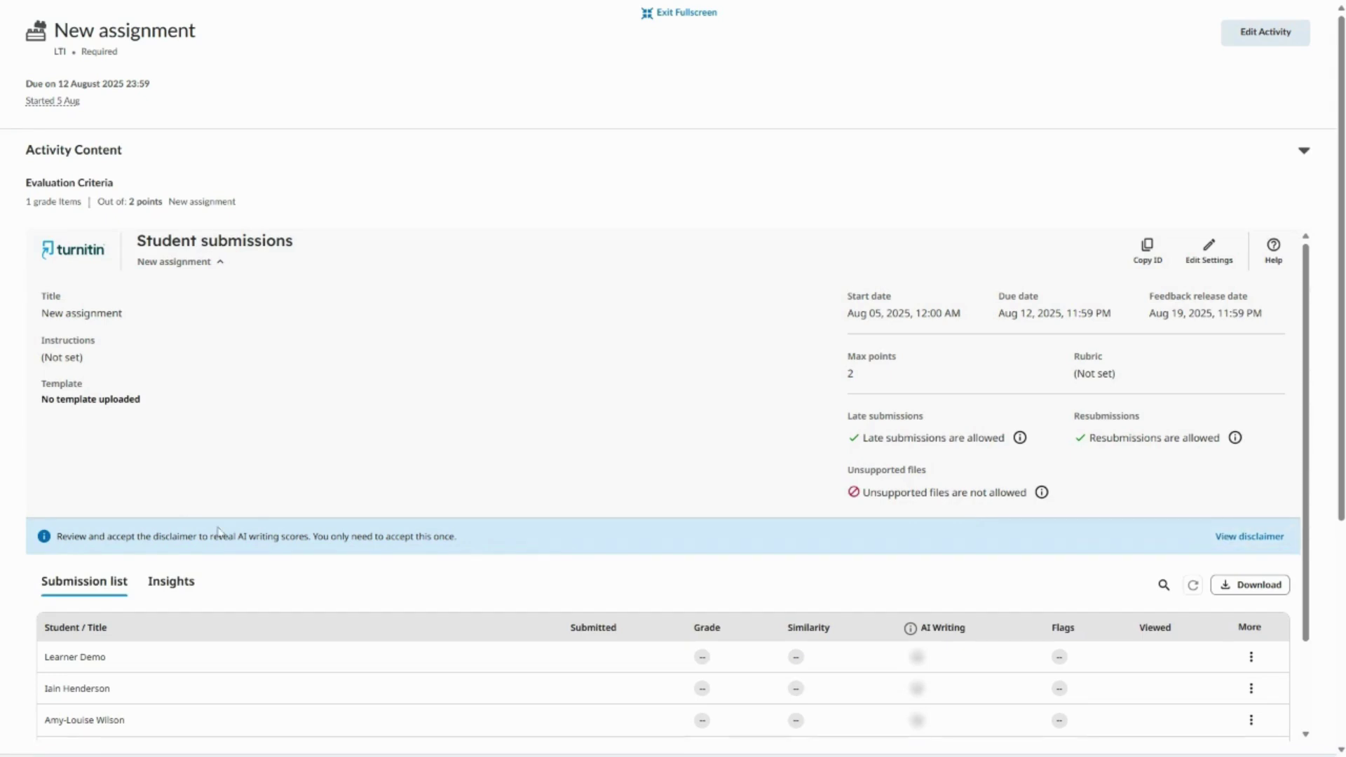
Accept the AI Writing disclaimer and collapse the assignment details above the submission list.
{"action": "left_click", "coordinate": [1244, 540]}
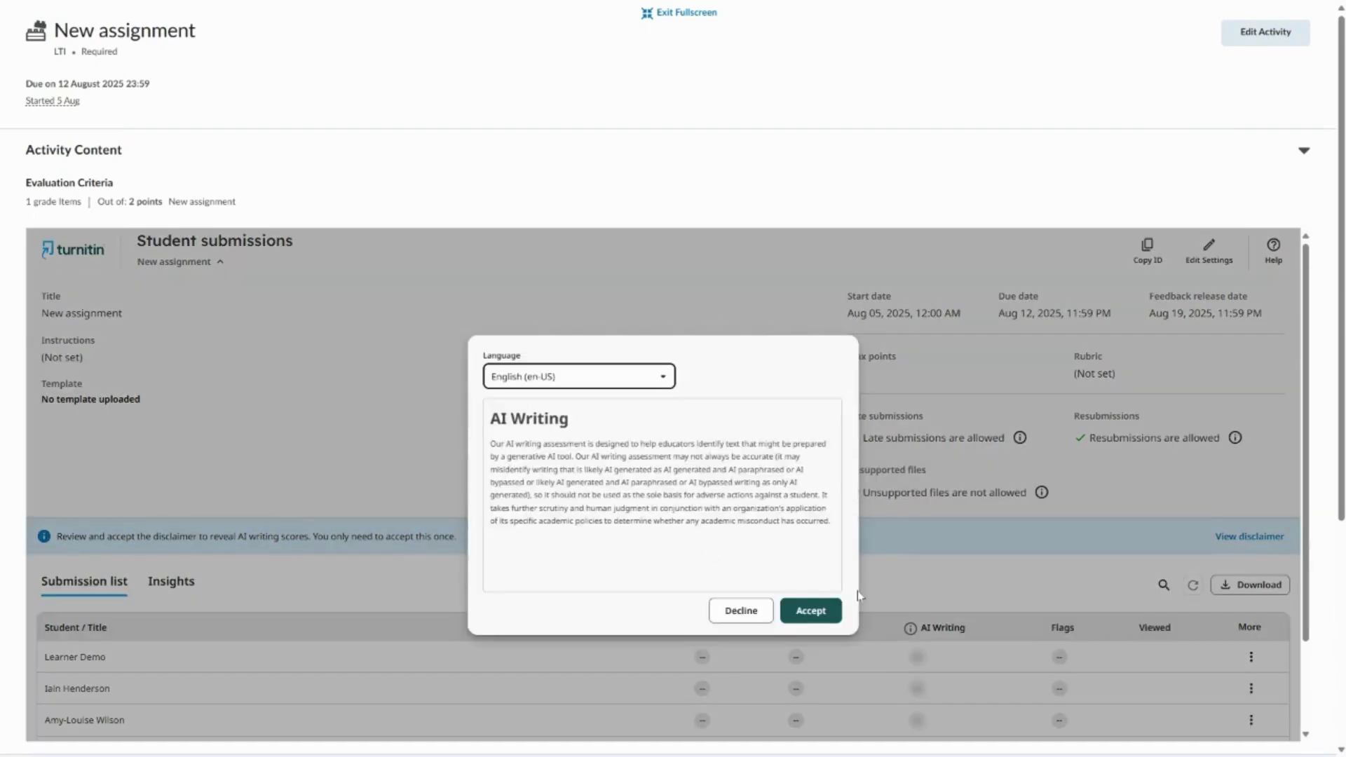
{"action": "left_click", "coordinate": [827, 610]}
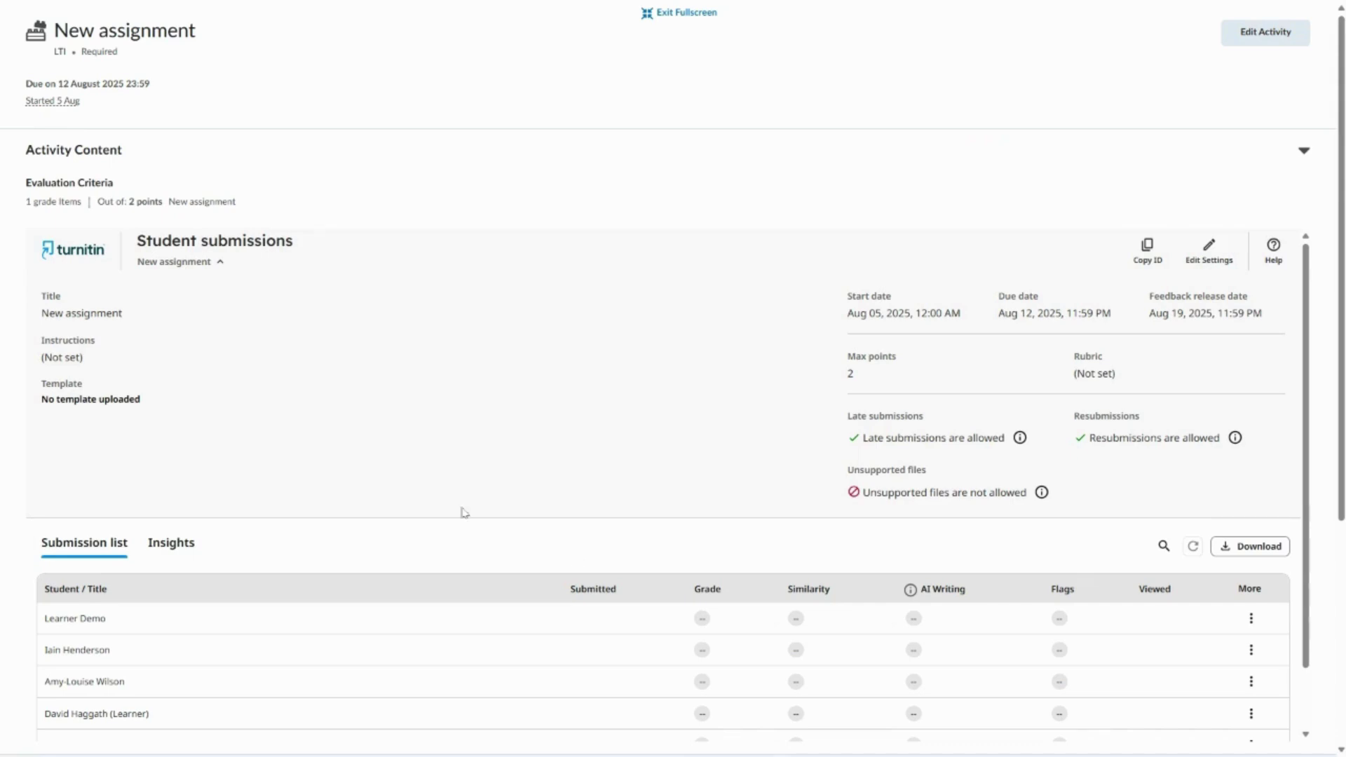
{"action": "left_click", "coordinate": [220, 263]}
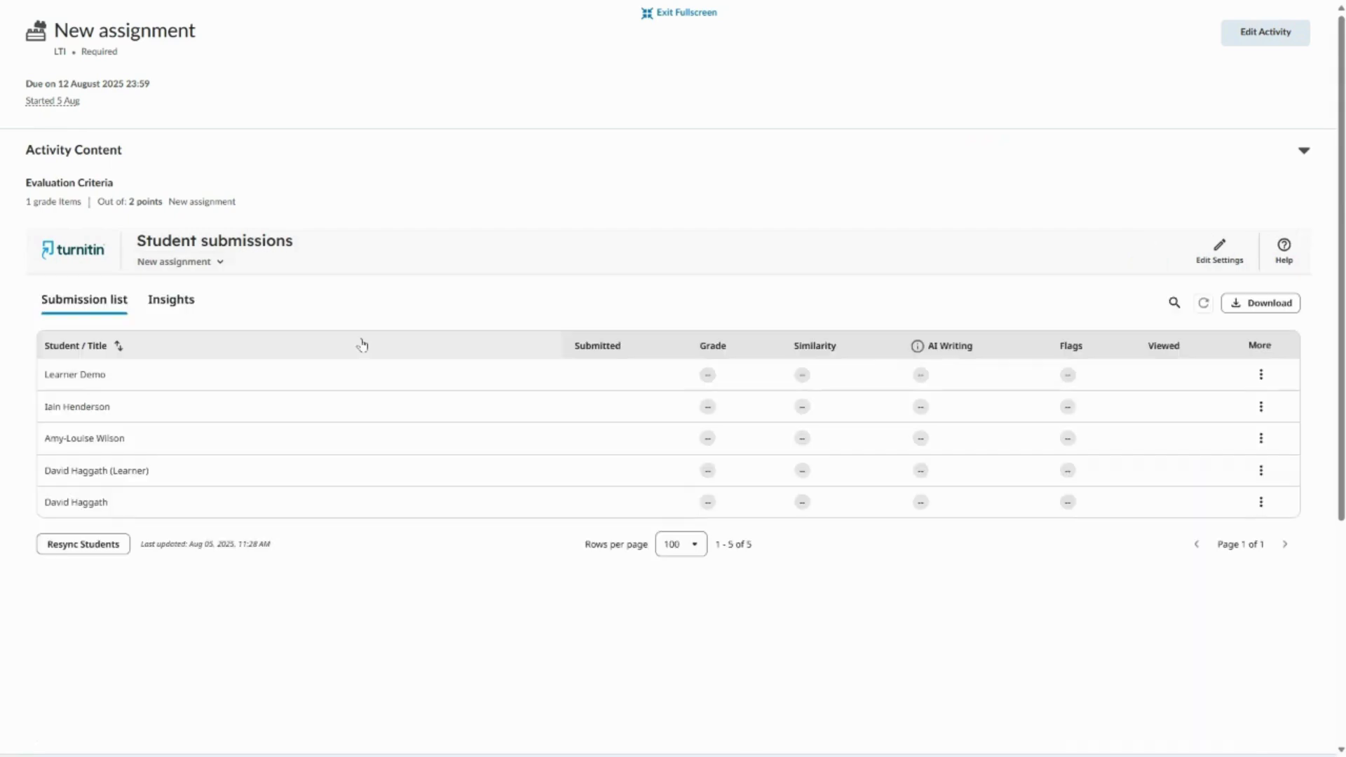